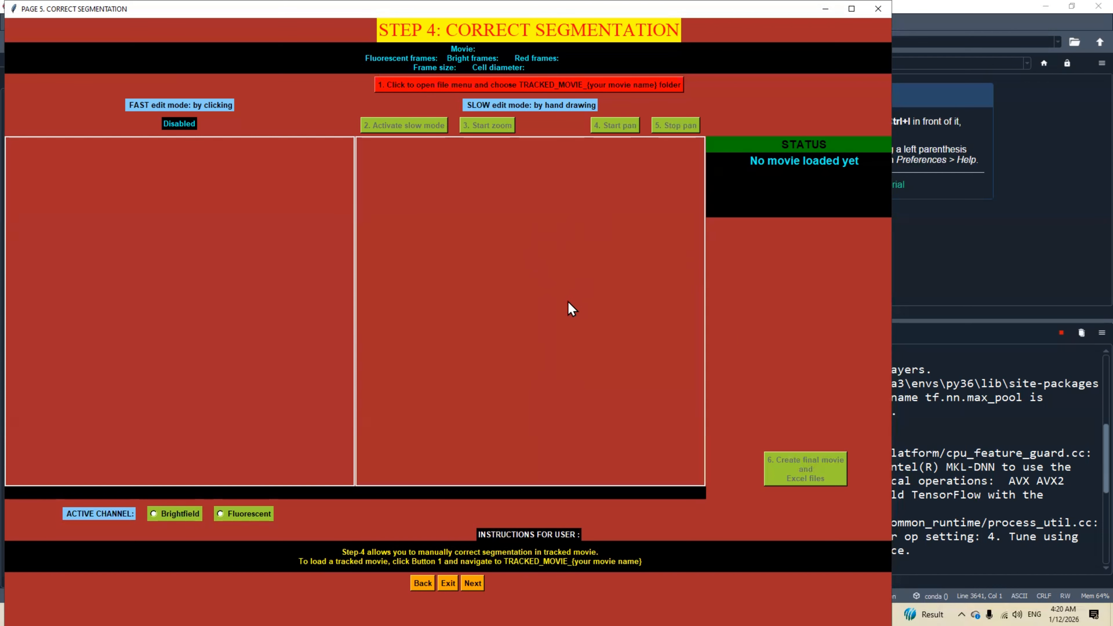
Load the TRACKED_MOVIE_TUTORIAL folder from the TUTORIAL movies and go to frame 3413.
left_click(544, 88)
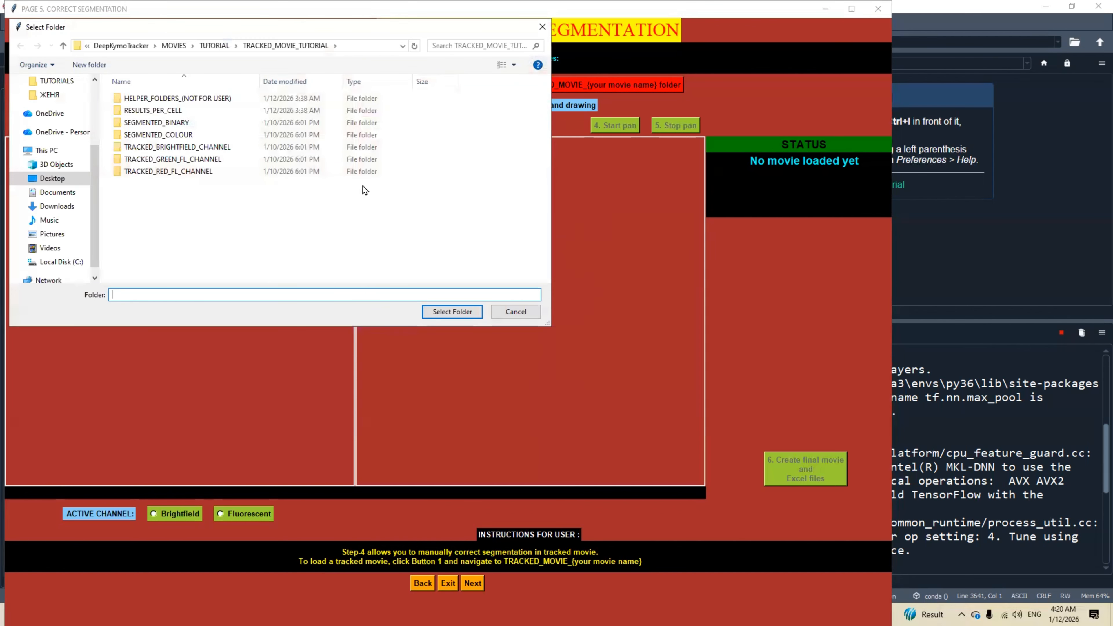
left_click(63, 45)
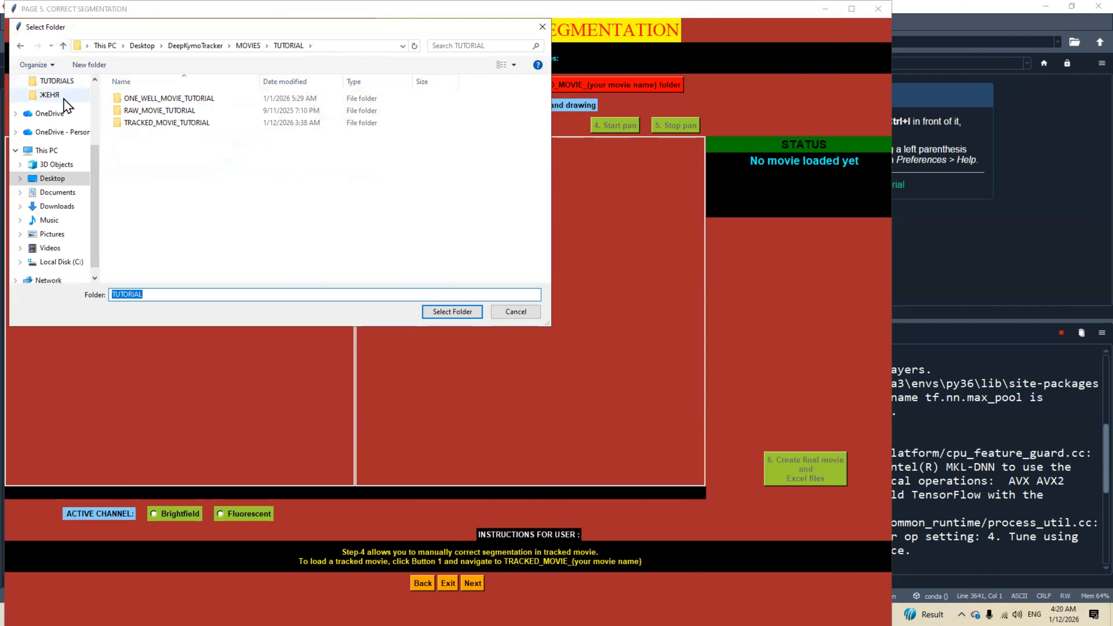
left_click(151, 125)
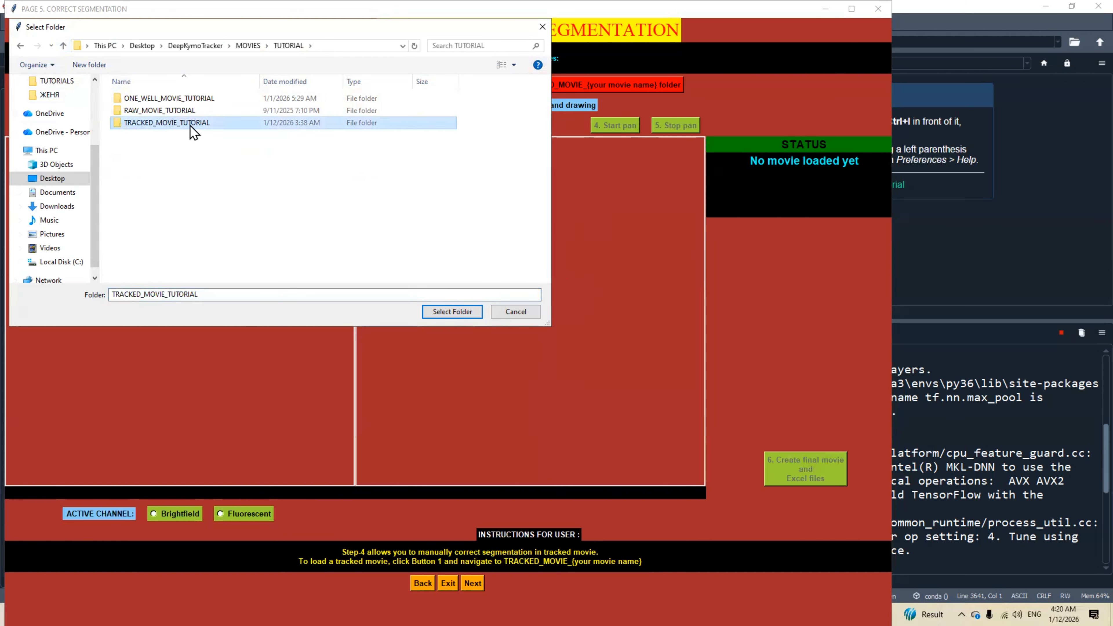
left_click(449, 312)
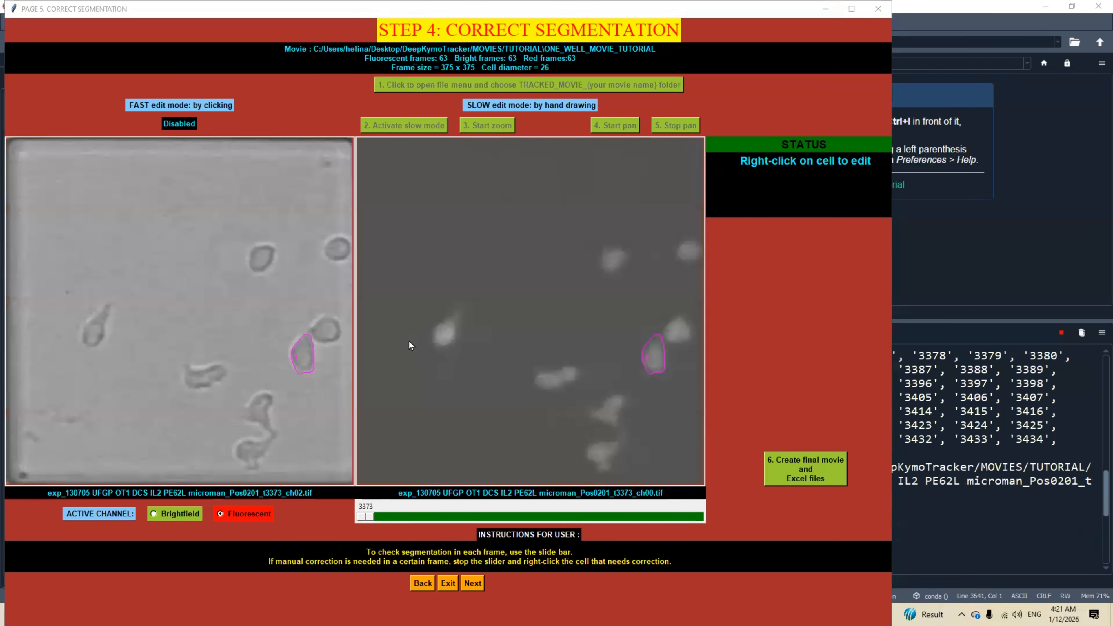
left_click_drag(369, 513, 584, 543)
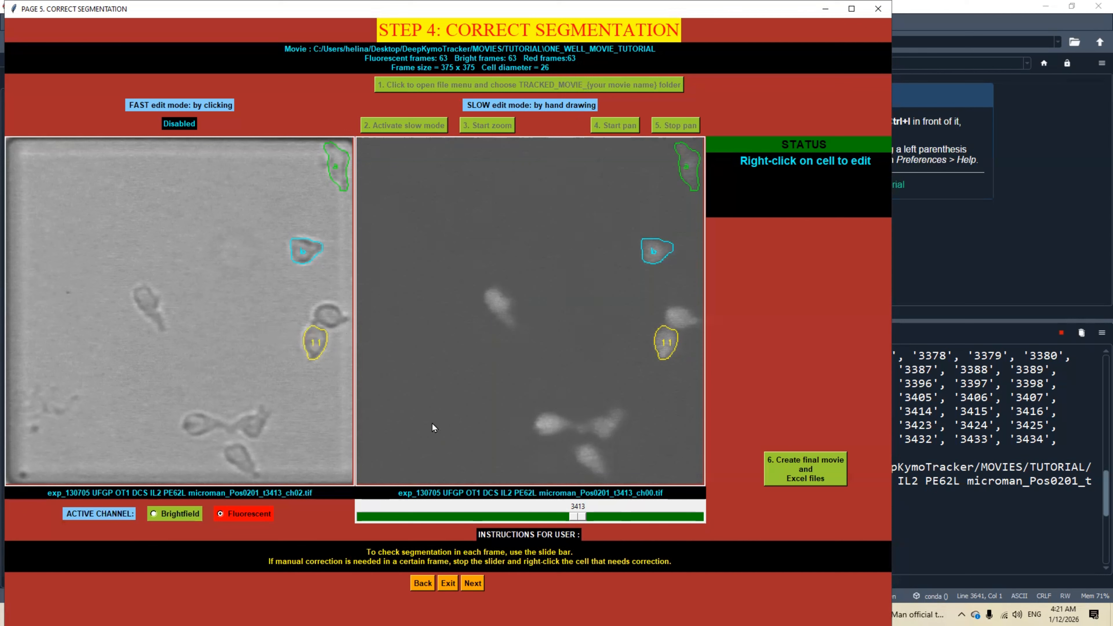
Alternate the active channel between Brightfield and Fluorescent to compare the views, ending on Fluorescent.
left_click(154, 514)
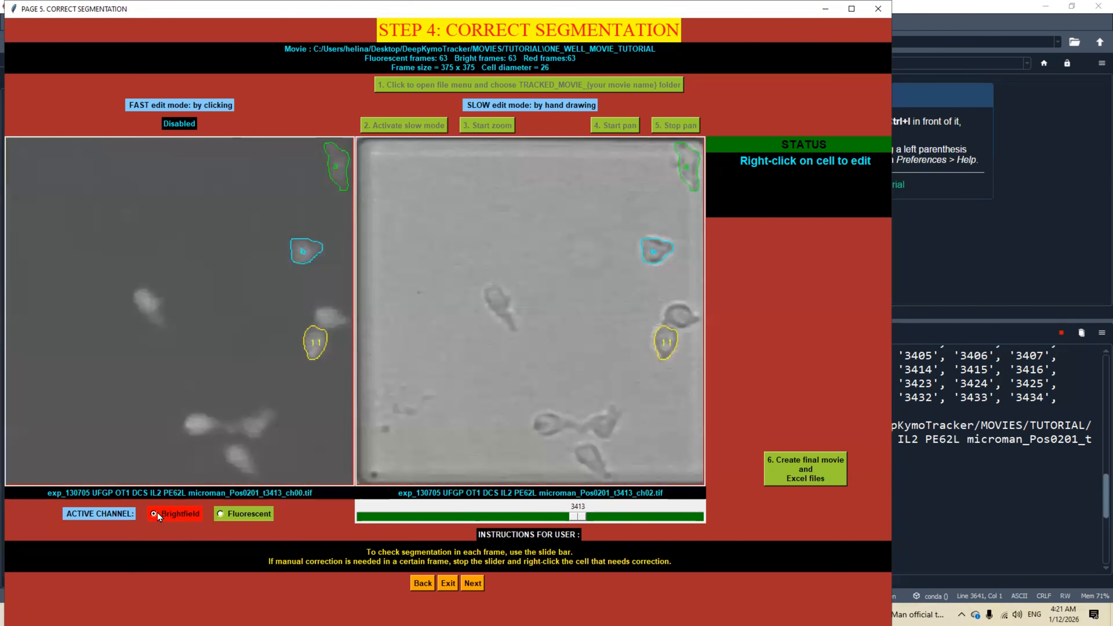
left_click(220, 514)
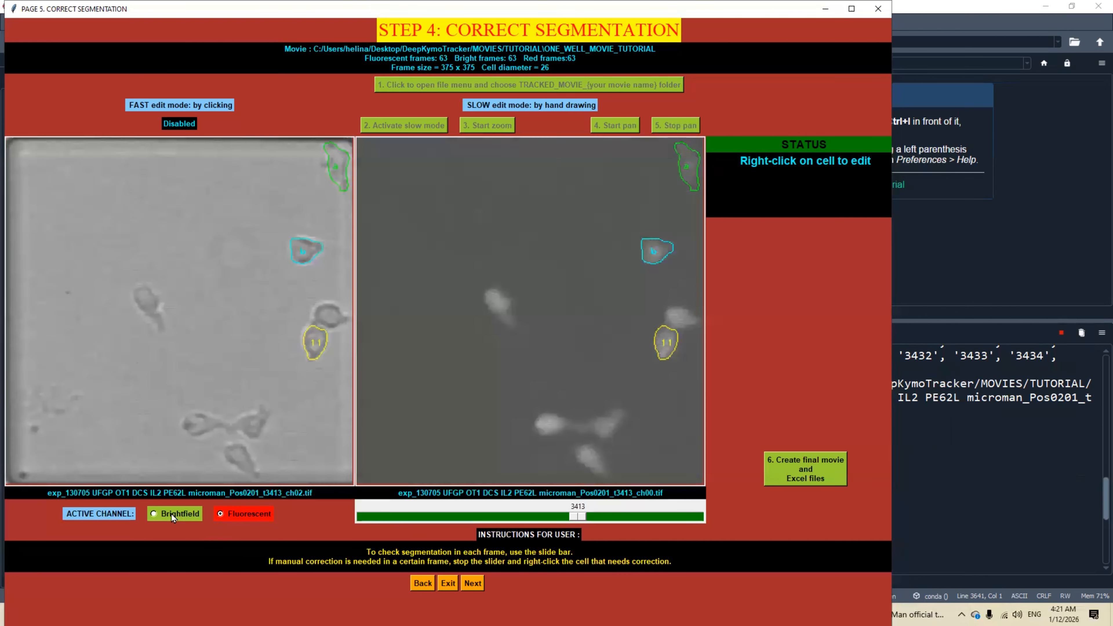
left_click(156, 513)
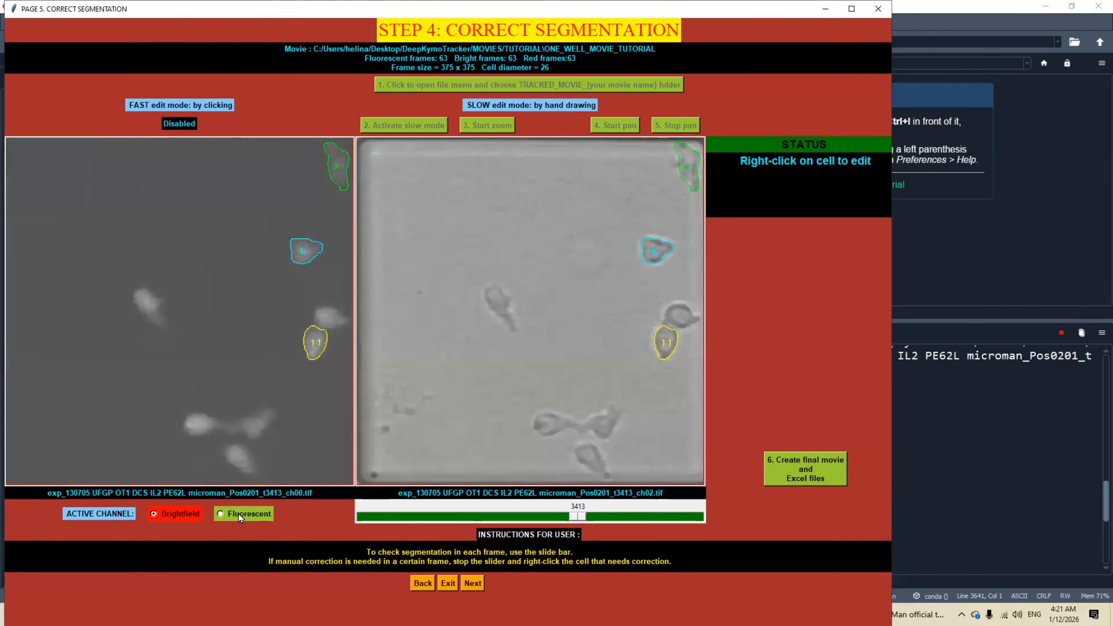
left_click(228, 515)
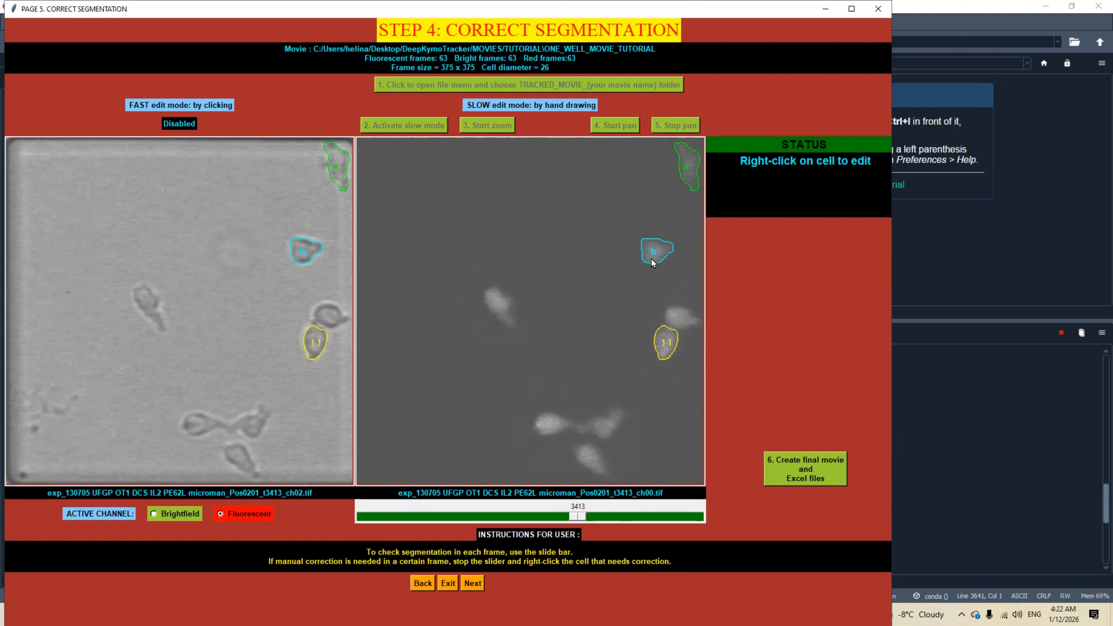
Correct the contour of cell b (cyan) in frame 3413 with fast edit mode and save it.
right_click(649, 258)
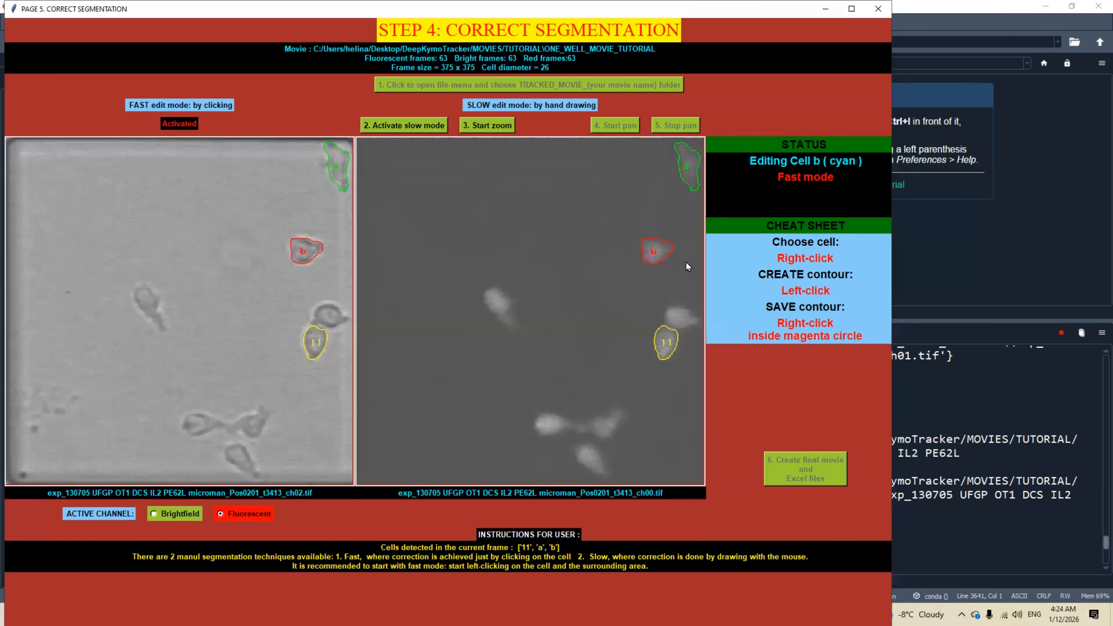
left_click(651, 245)
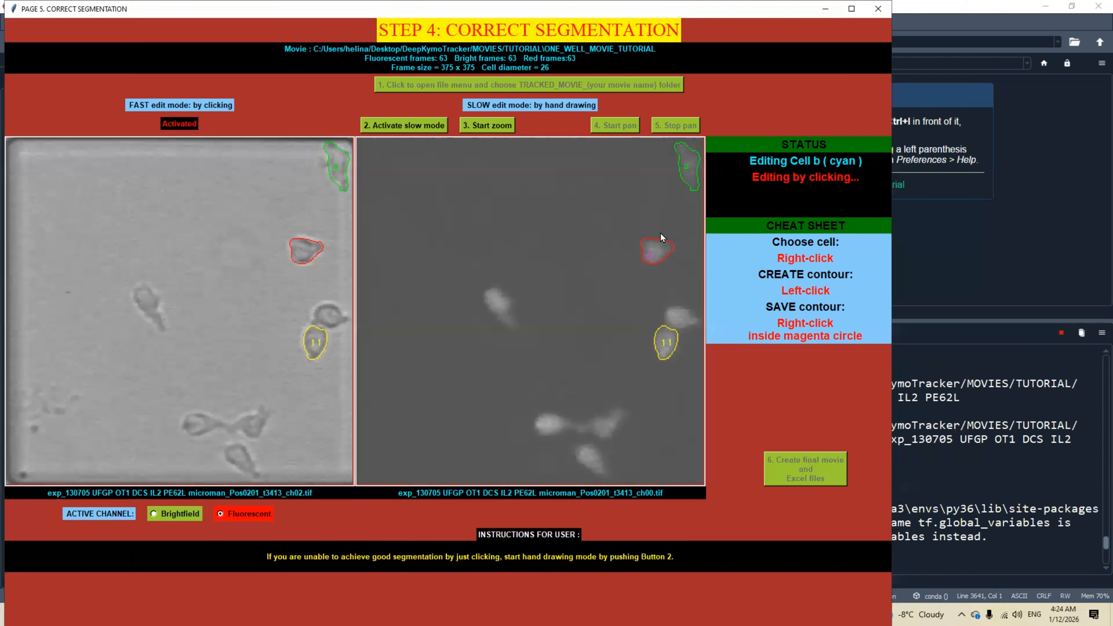
left_click(663, 248)
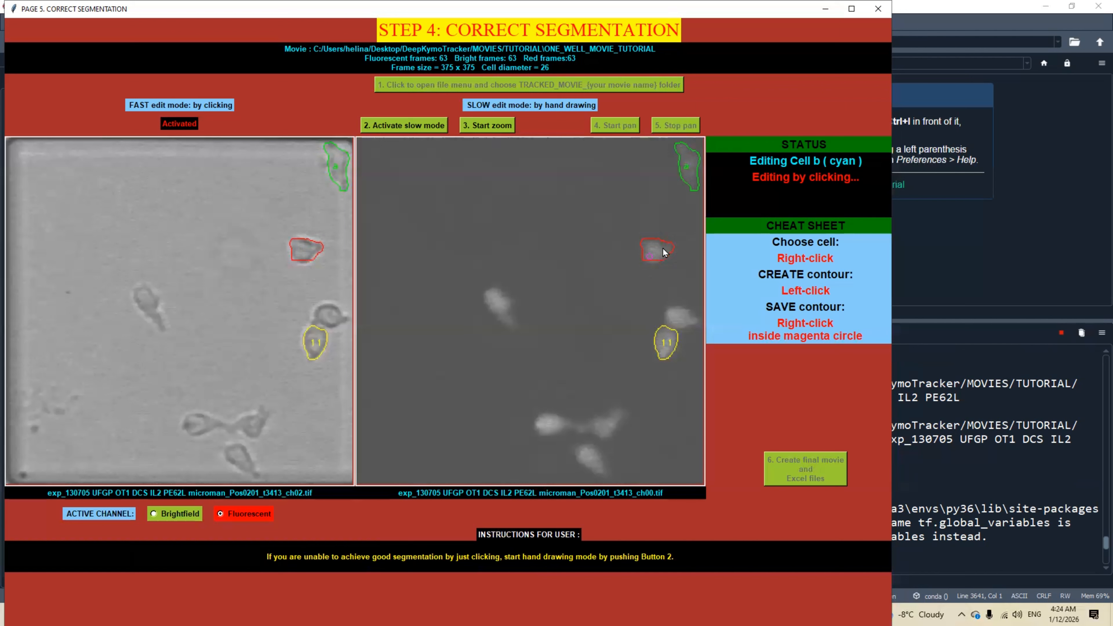
left_click(664, 265)
left_click(652, 251)
left_click(664, 246)
right_click(650, 257)
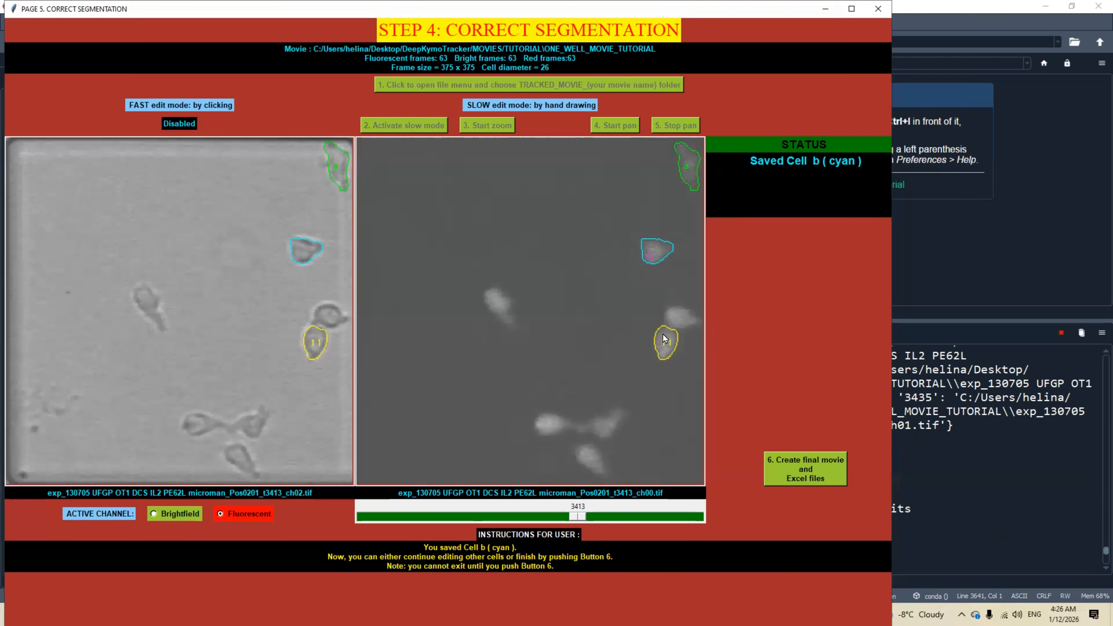
Adjust the contour of cell 11 (yellow) in frame 3413 with fast edit mode and save it.
right_click(665, 353)
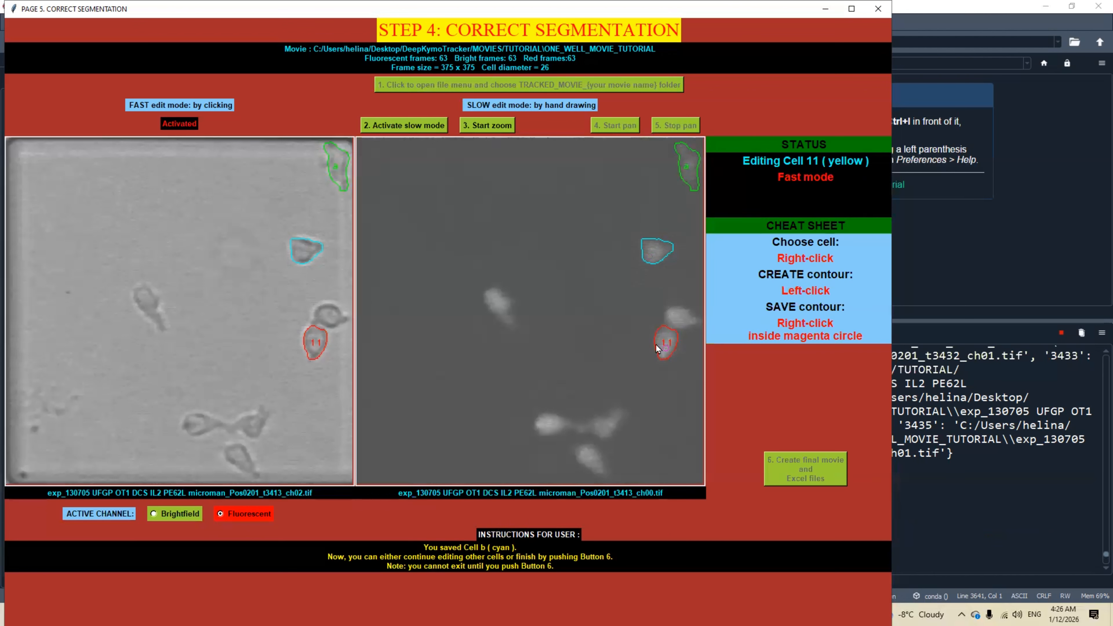
left_click(651, 339)
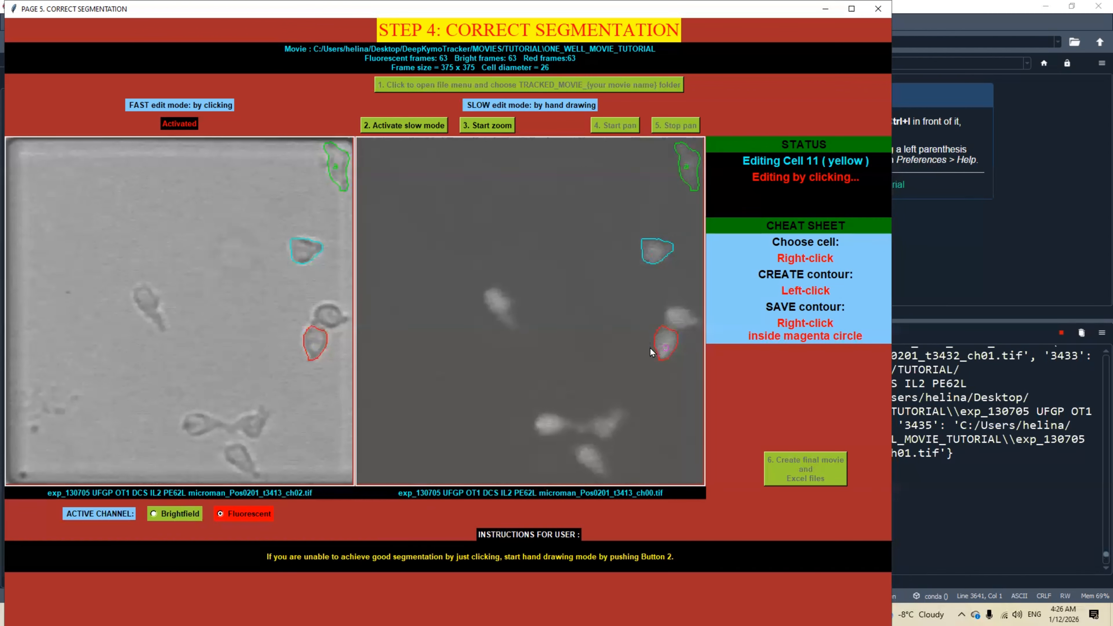
right_click(666, 348)
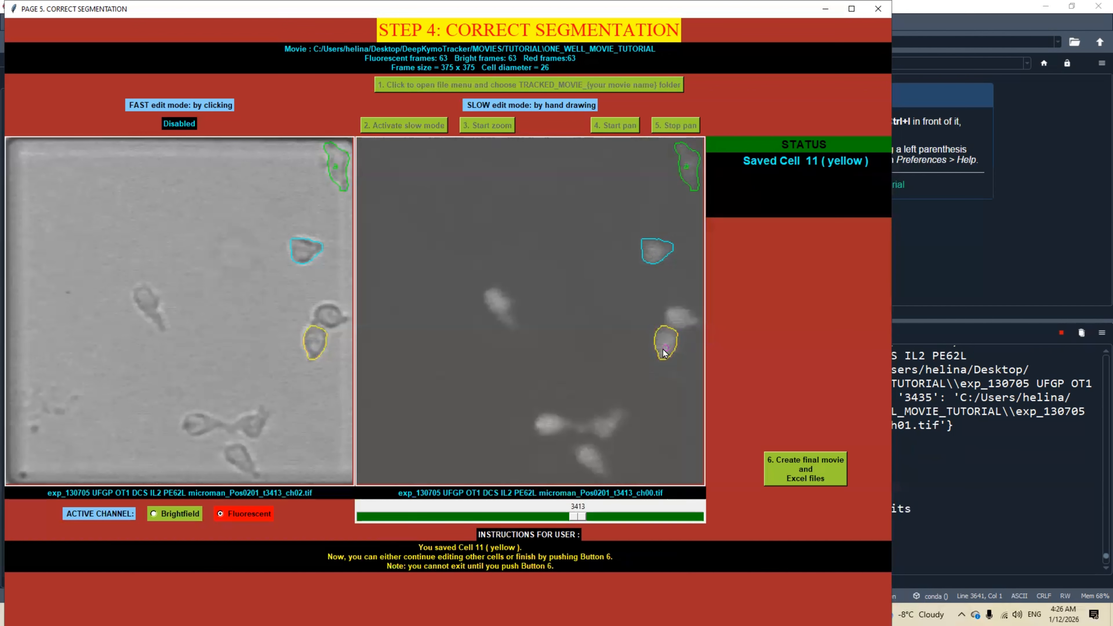
Advance to frame 3416, adjust the contour of cell b (cyan) in fast edit mode and save it.
left_click(639, 517)
left_click(646, 516)
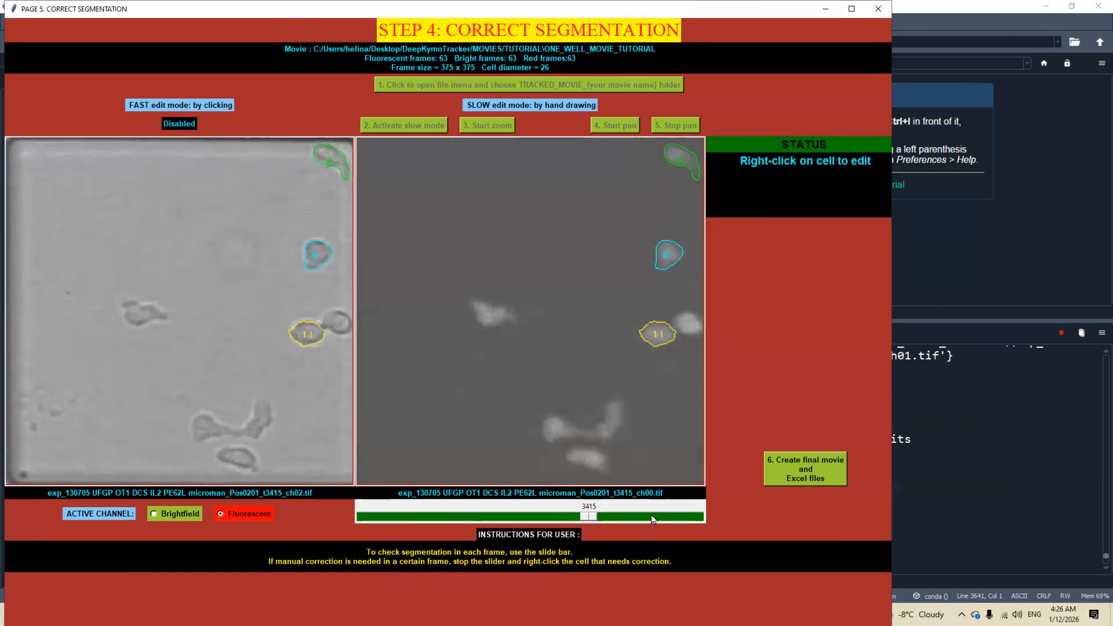
left_click(655, 516)
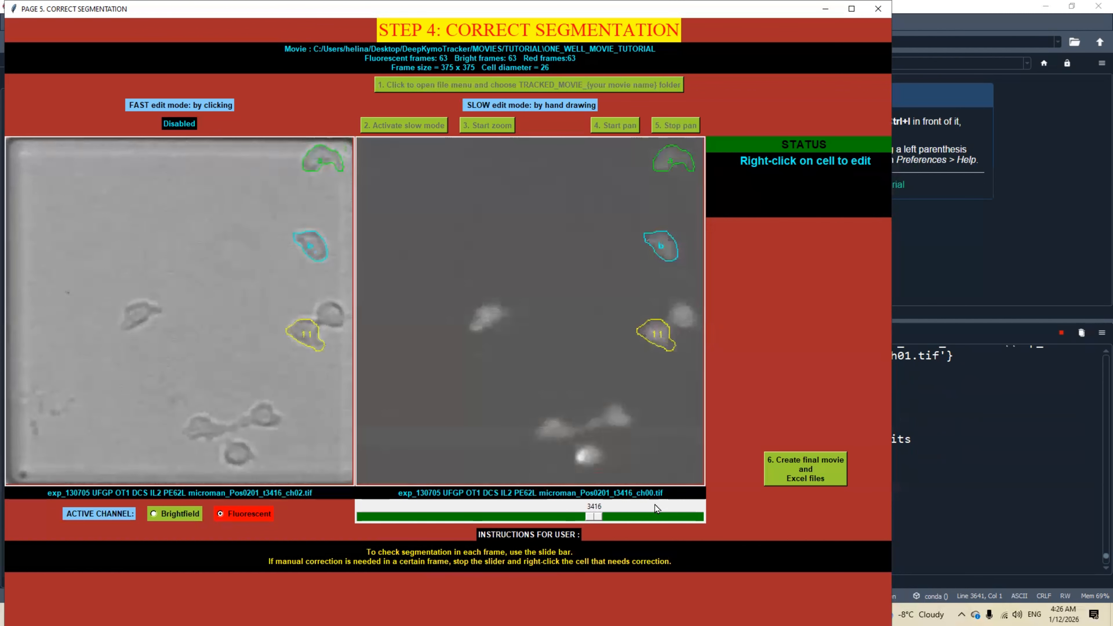
right_click(662, 245)
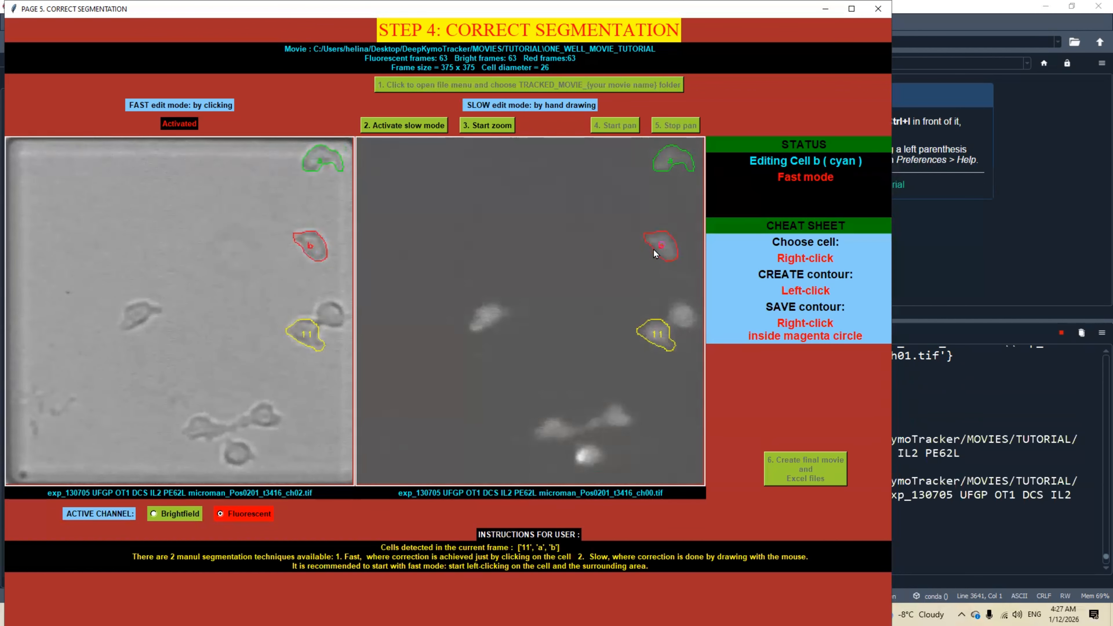
left_click(648, 243)
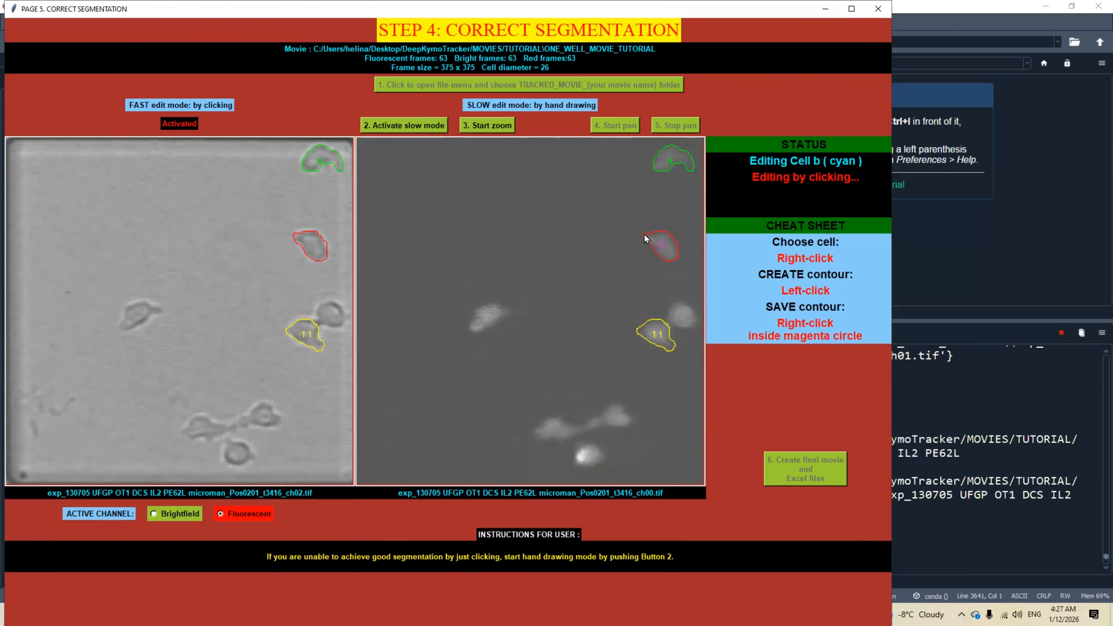
right_click(662, 244)
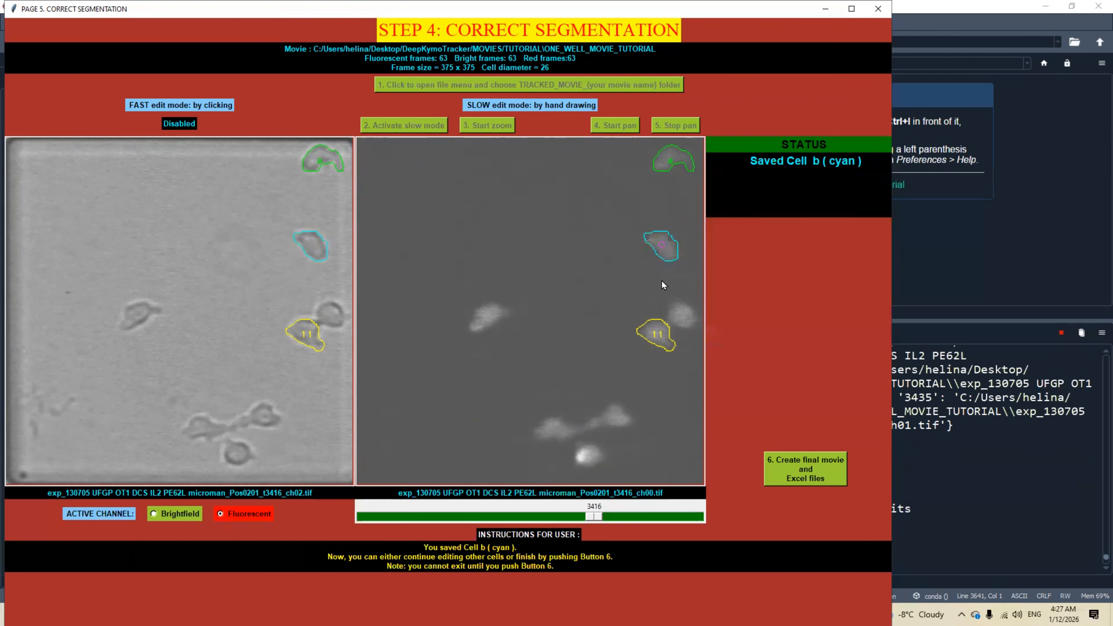
Reshape the contour of cell 11 (yellow) in frame 3416 with fast edit mode and save it.
right_click(649, 346)
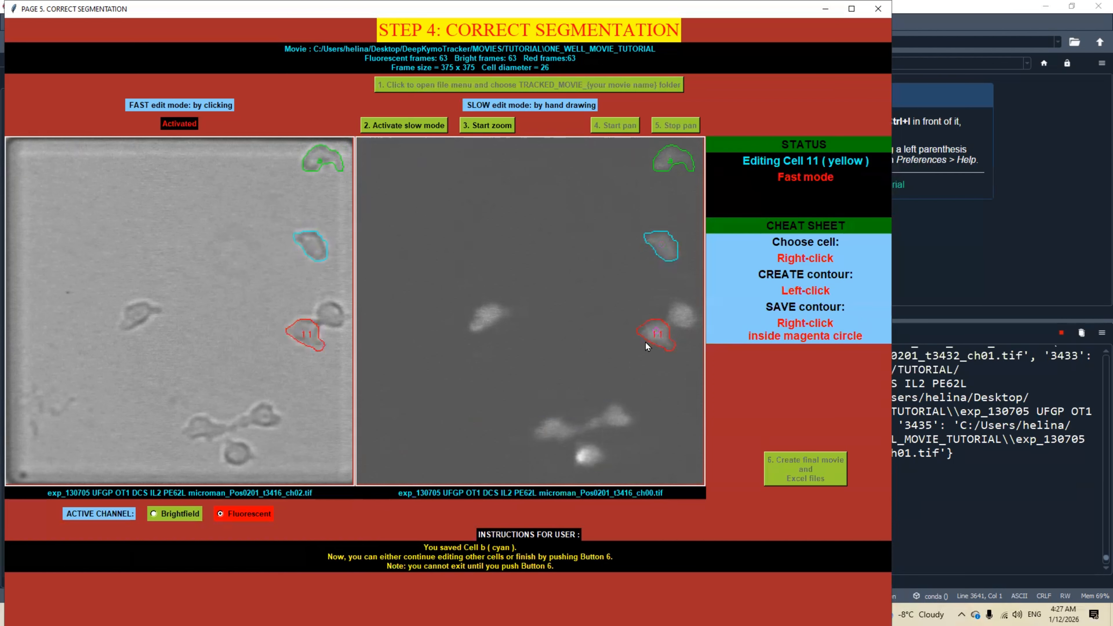
left_click(641, 339)
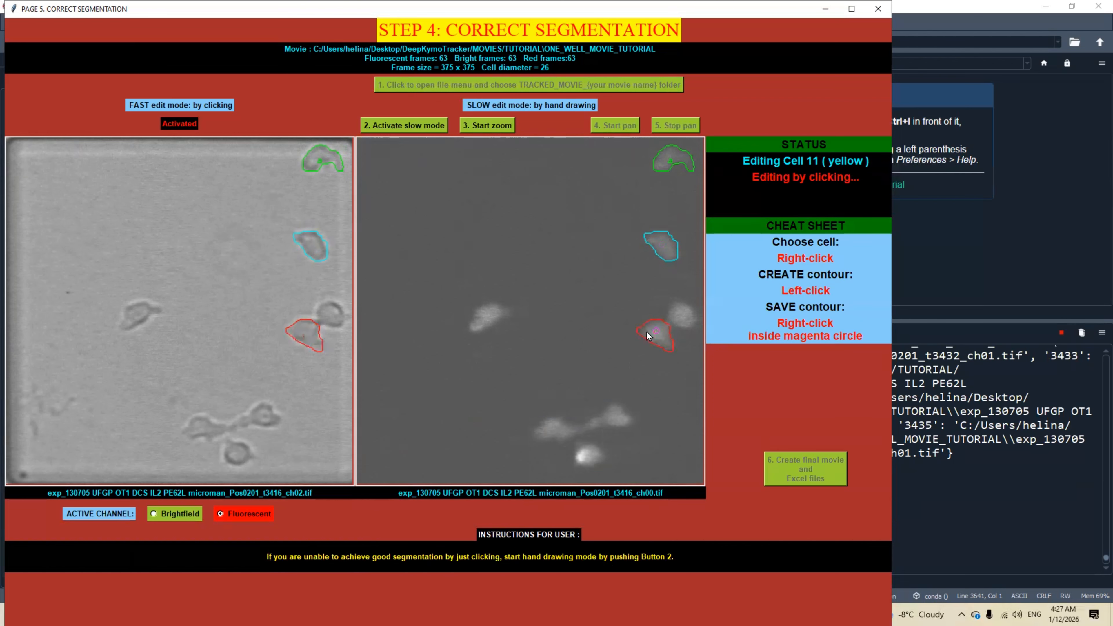
left_click(638, 329)
left_click(665, 341)
right_click(658, 332)
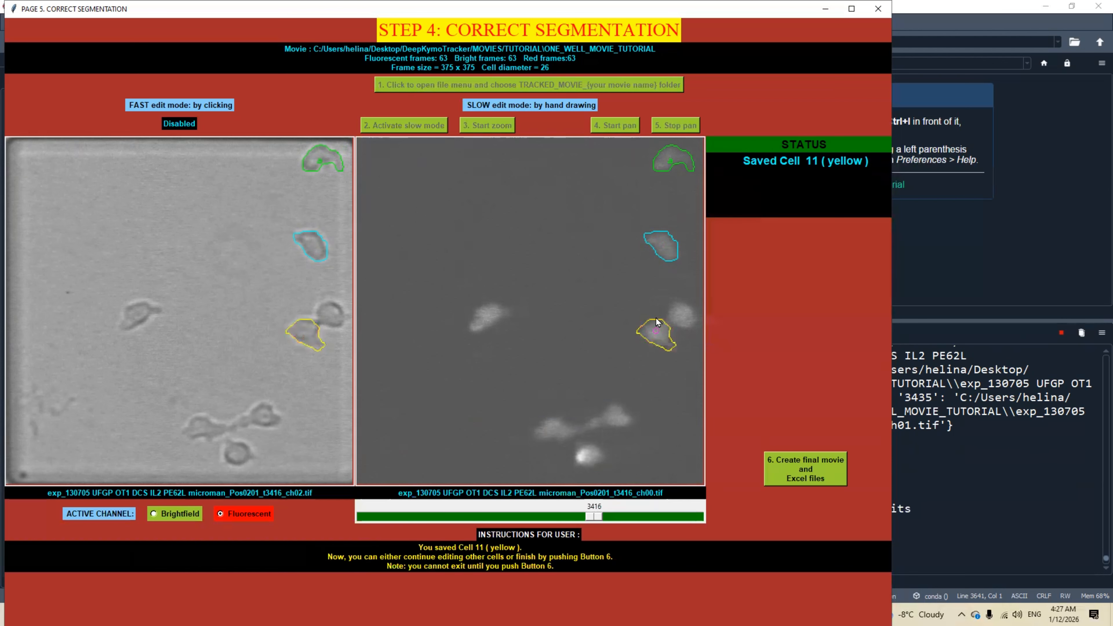
Edit the saved contour of cell b (cyan) in frame 3416 a second time and save it again.
right_click(665, 255)
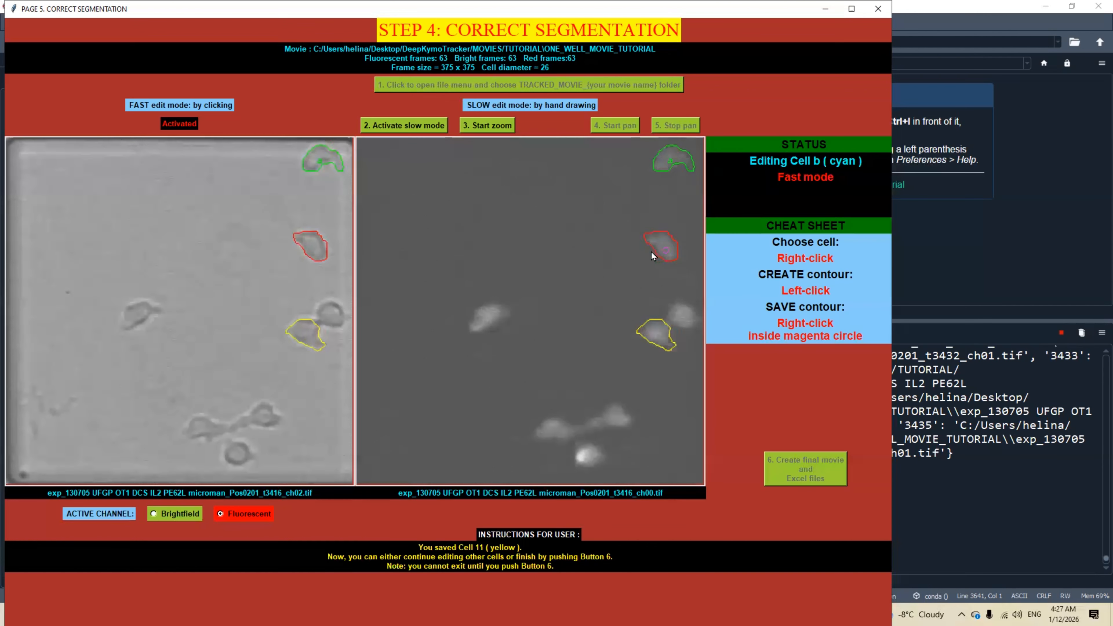
left_click(649, 252)
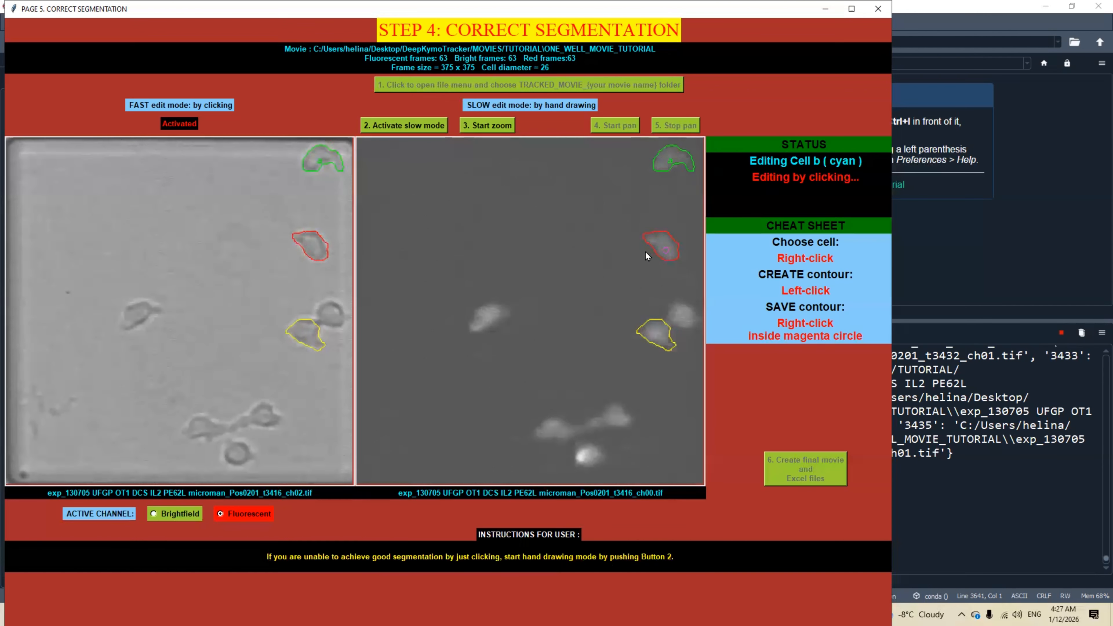
right_click(666, 252)
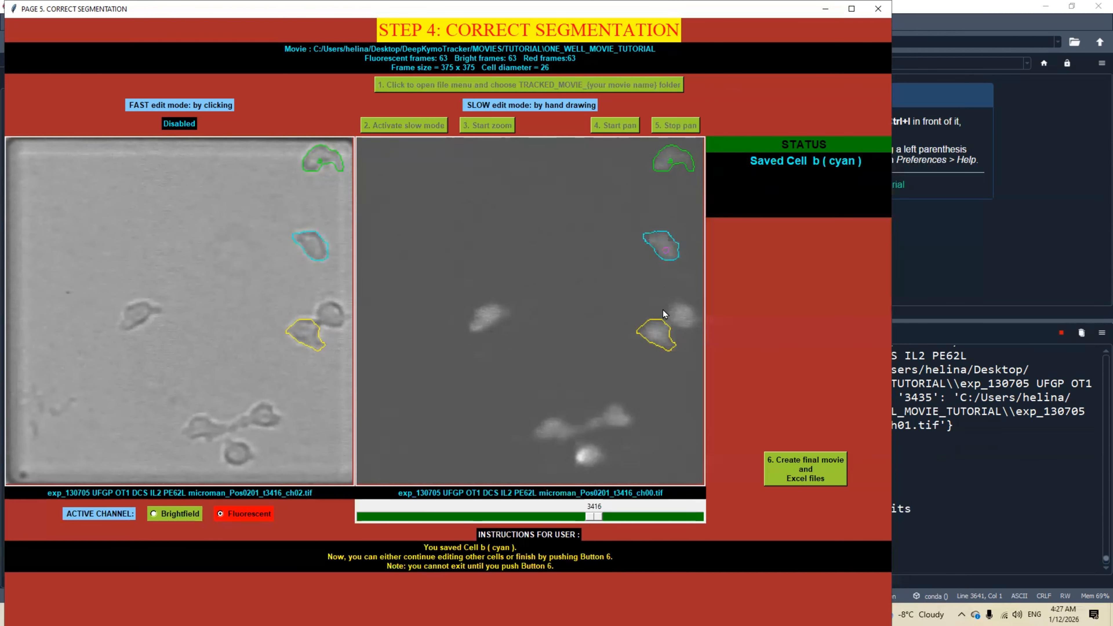
Advance to frame 3420, correct the contour of cell b (cyan) in fast edit mode with zoom activated, and save it.
left_click(660, 516)
left_click(673, 516)
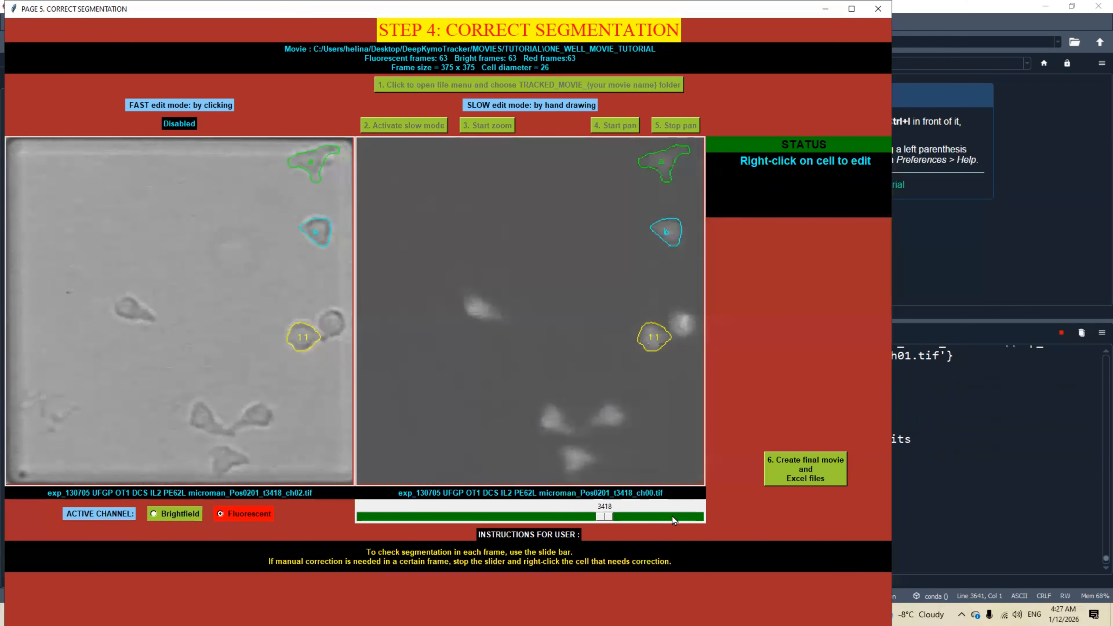
left_click(677, 516)
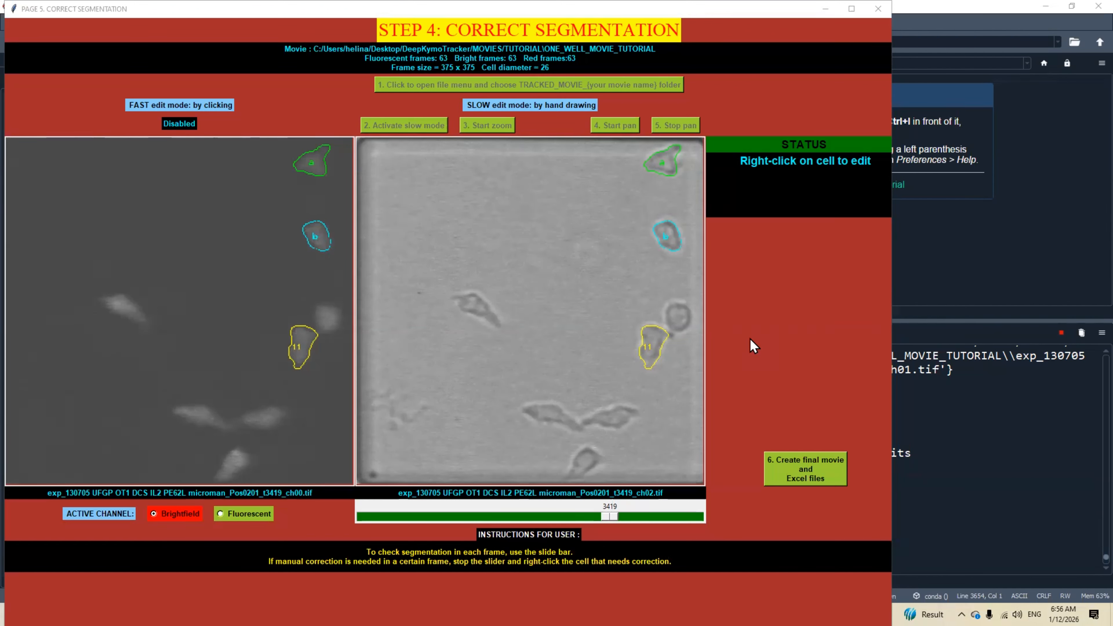
left_click(672, 517)
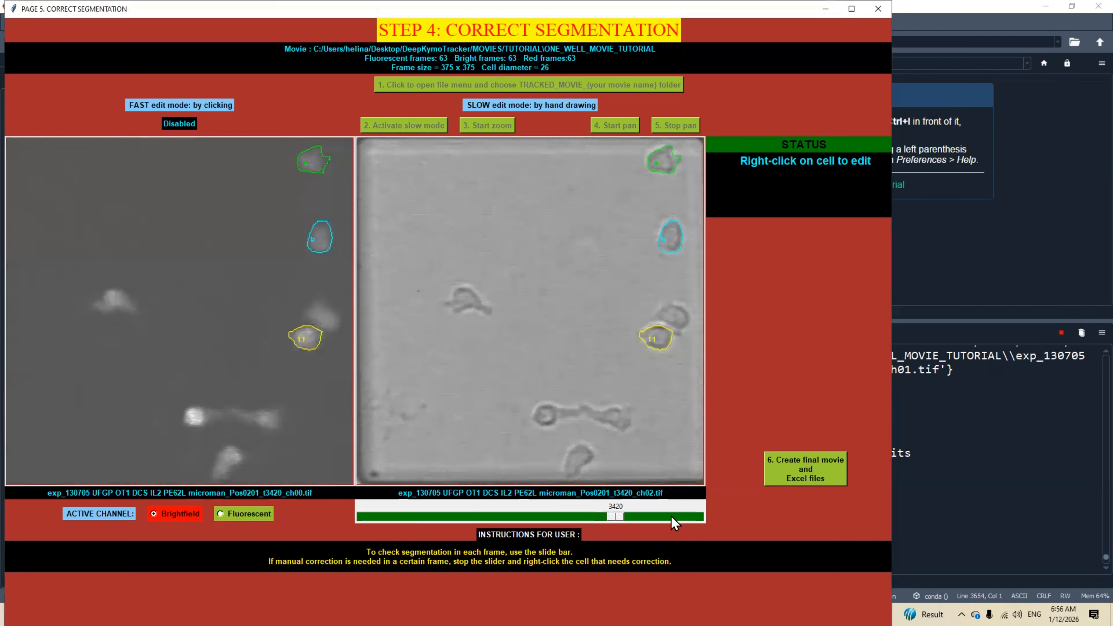
right_click(672, 241)
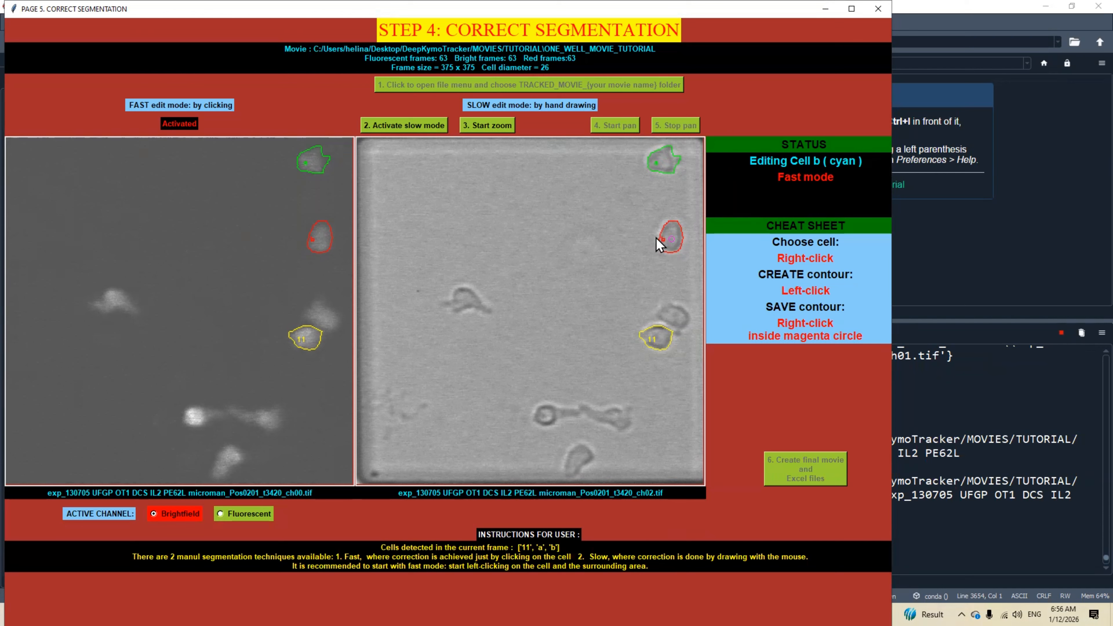
left_click(659, 223)
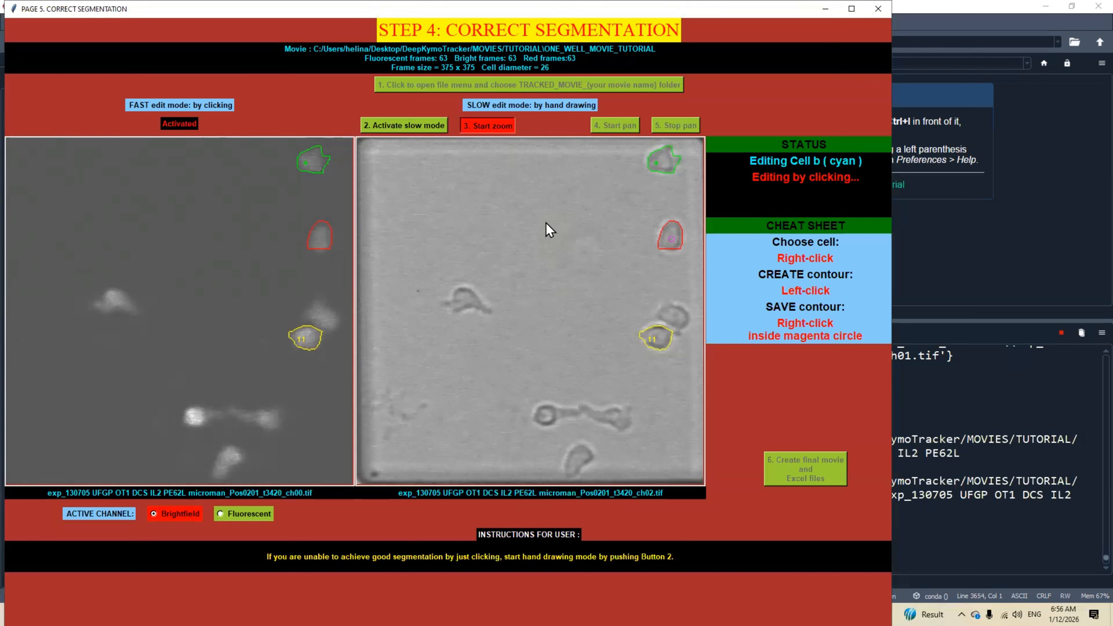
left_click(569, 271)
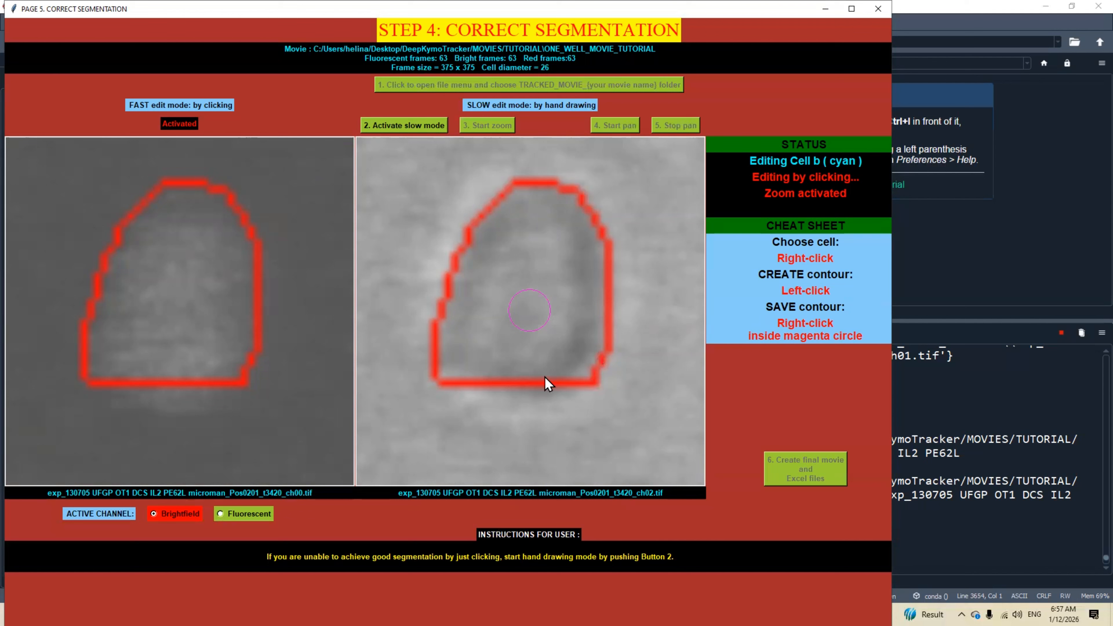
left_click(535, 405)
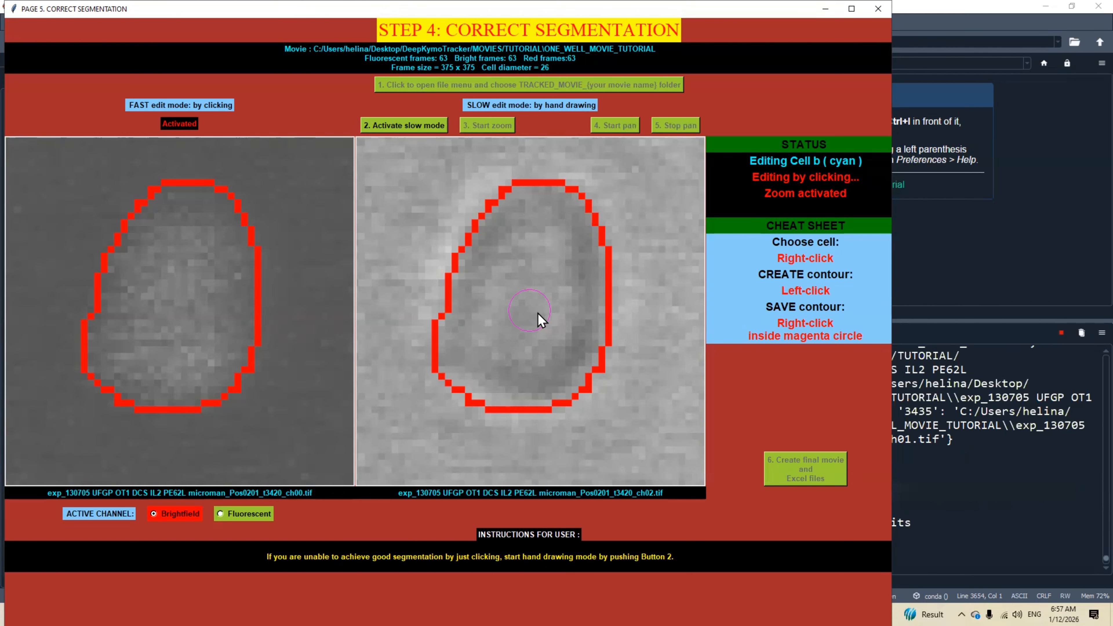
right_click(538, 314)
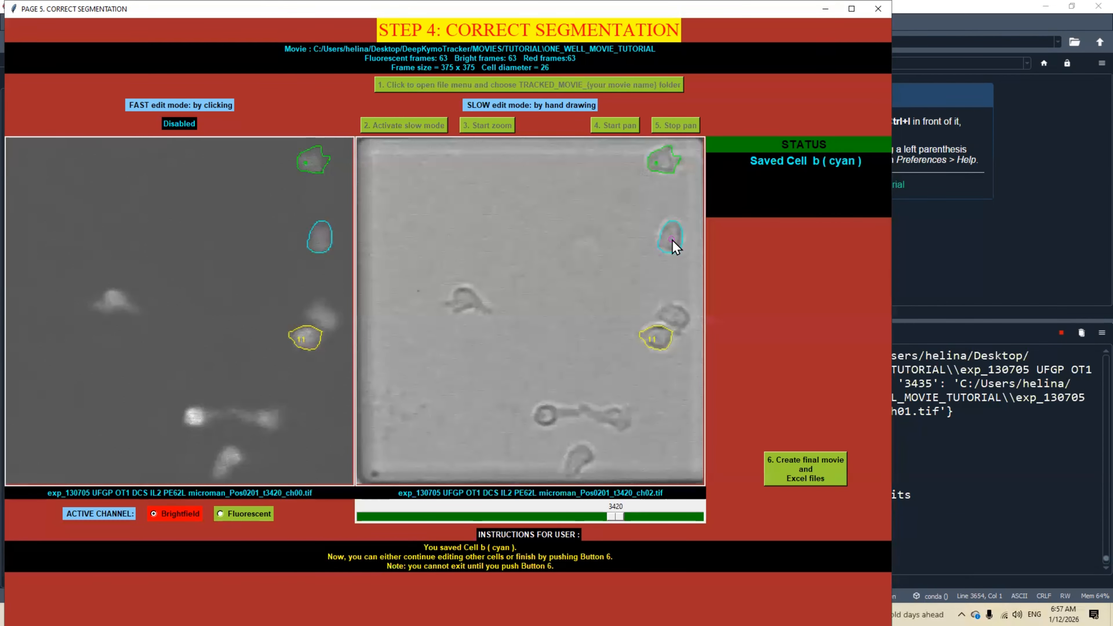
Correct the contour of cell a (lime) in frame 3420 in fast edit mode with zoom activated, and save it.
right_click(662, 163)
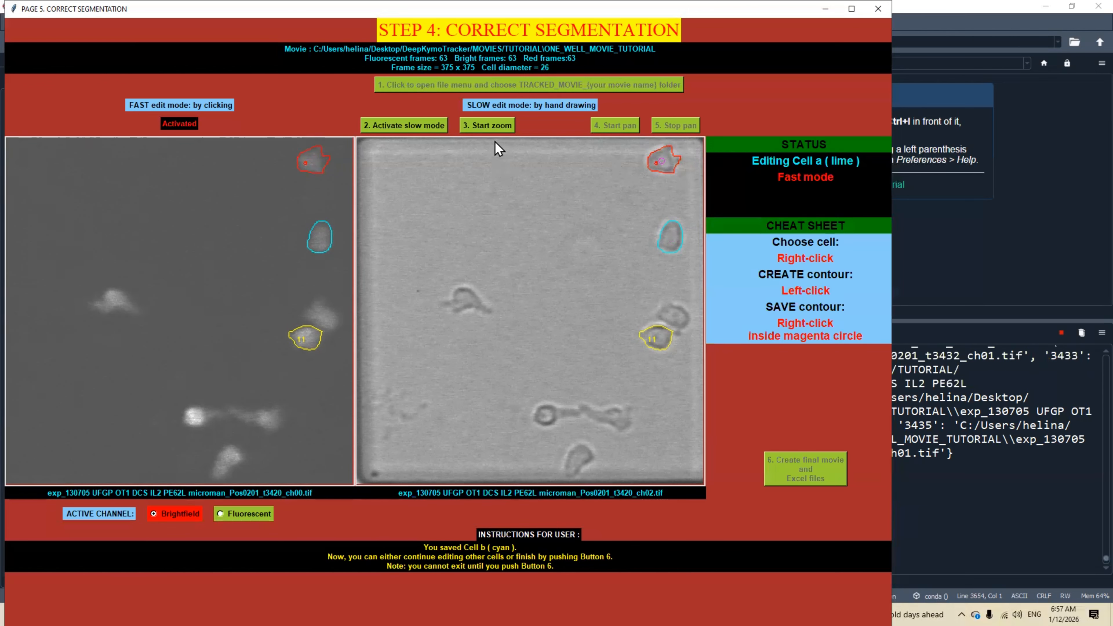
left_click(494, 128)
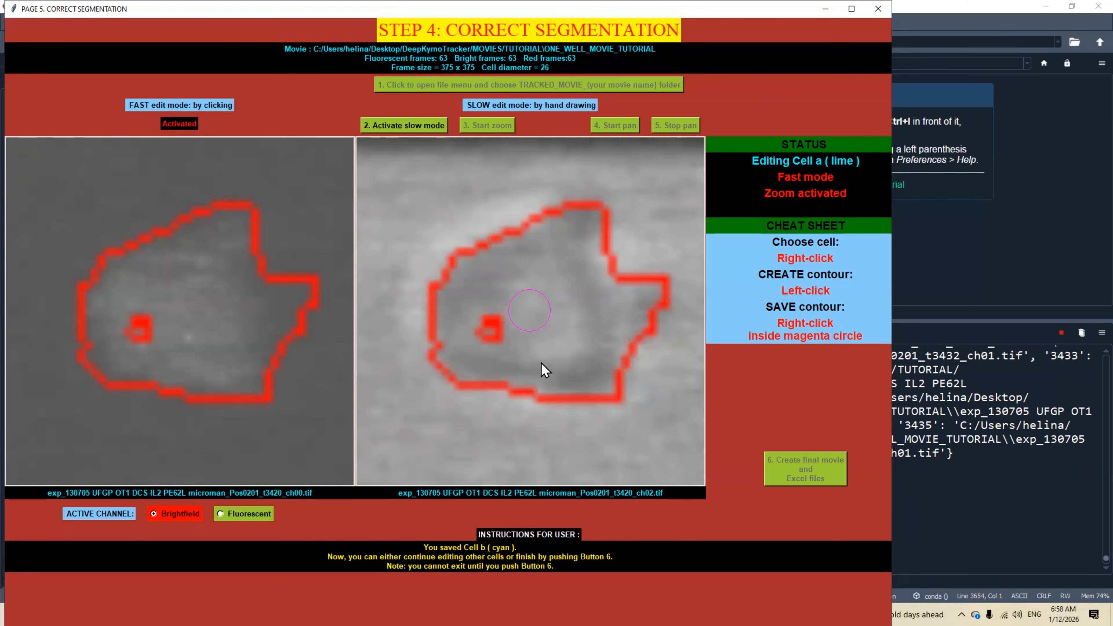
left_click(478, 365)
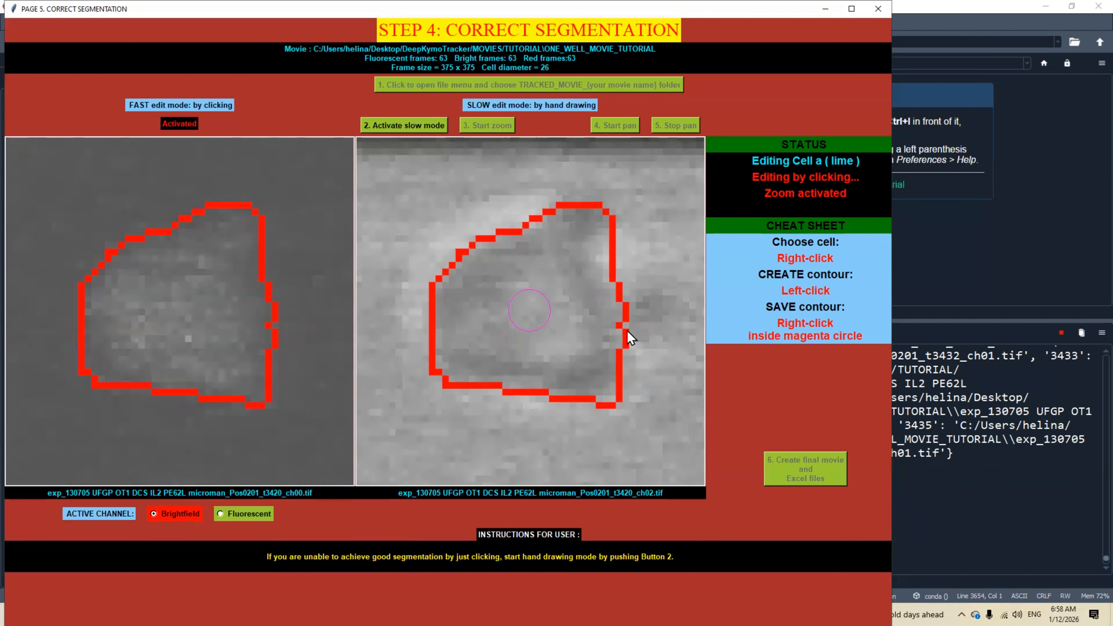
left_click(534, 310)
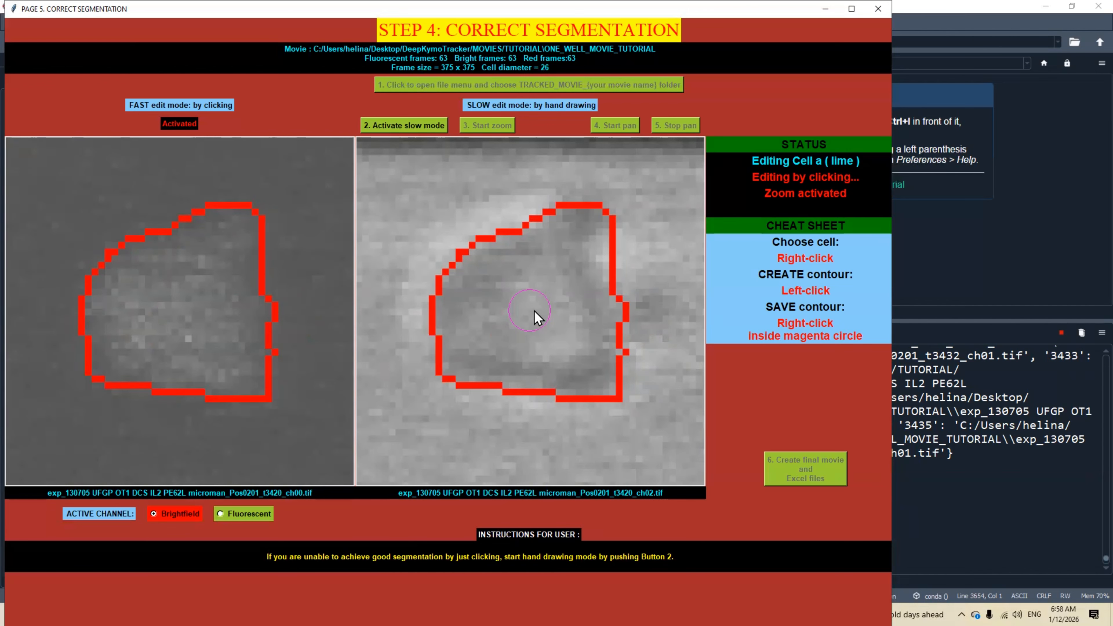
right_click(534, 309)
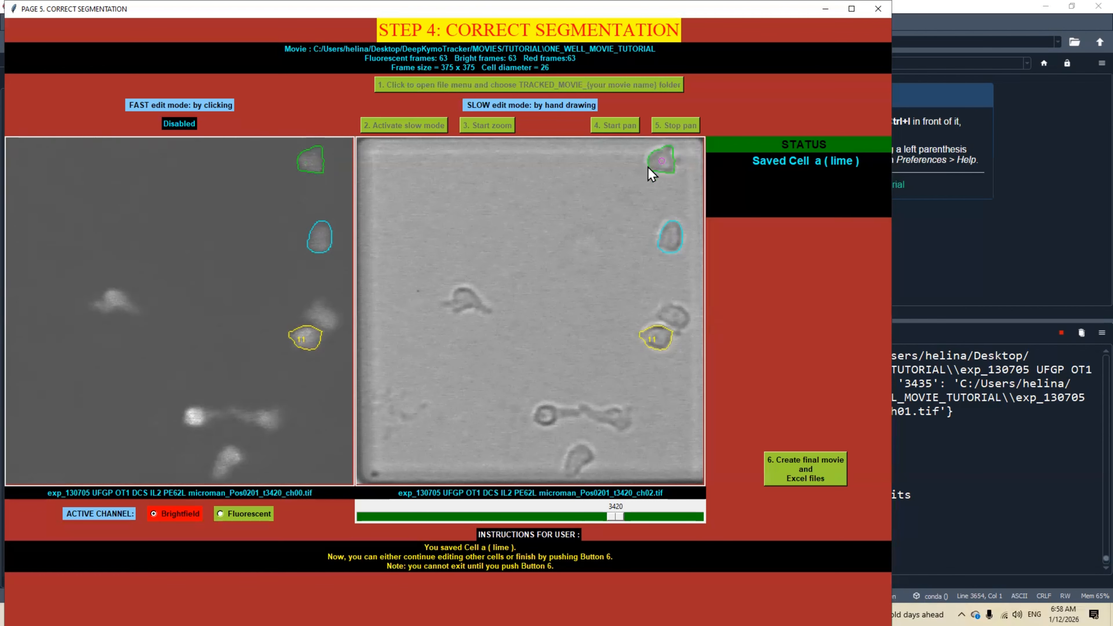
Advance to frame 3422, open cell b (cyan) for editing with zoom activated, and set the active channel to Fluorescent.
left_click(647, 519)
left_click(654, 518)
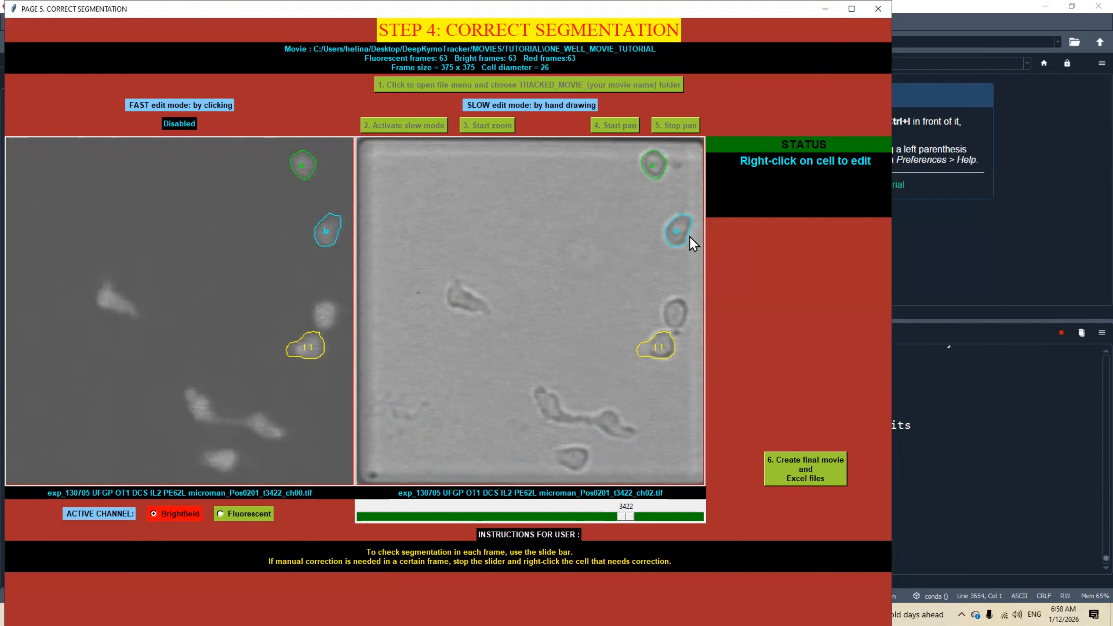
right_click(675, 230)
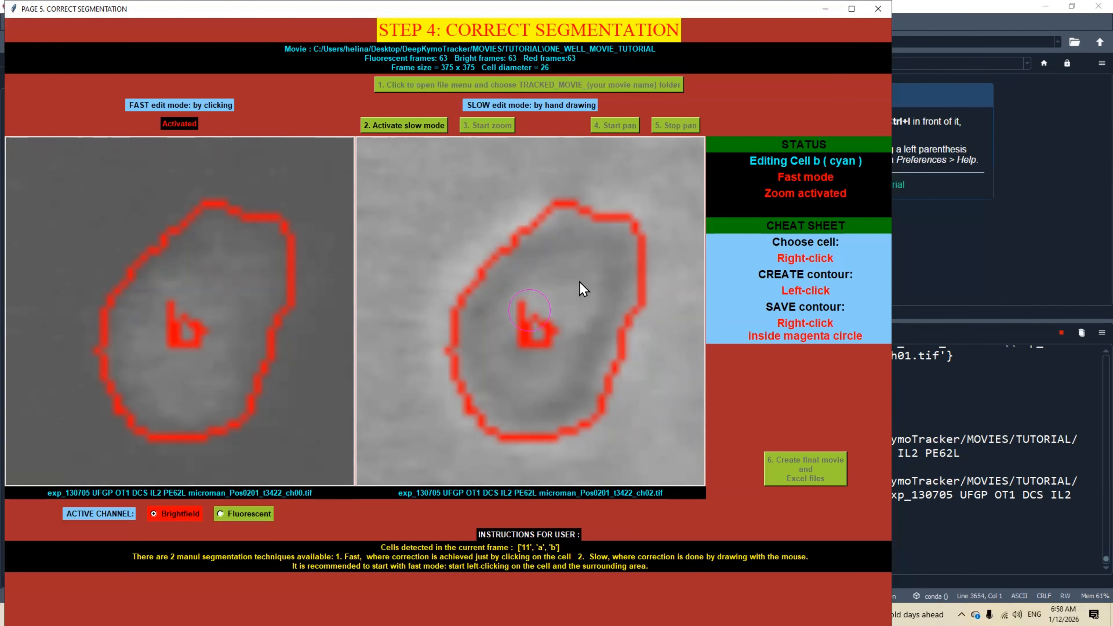
scroll(582, 288, "down", 1)
scroll(582, 288, "down", 1)
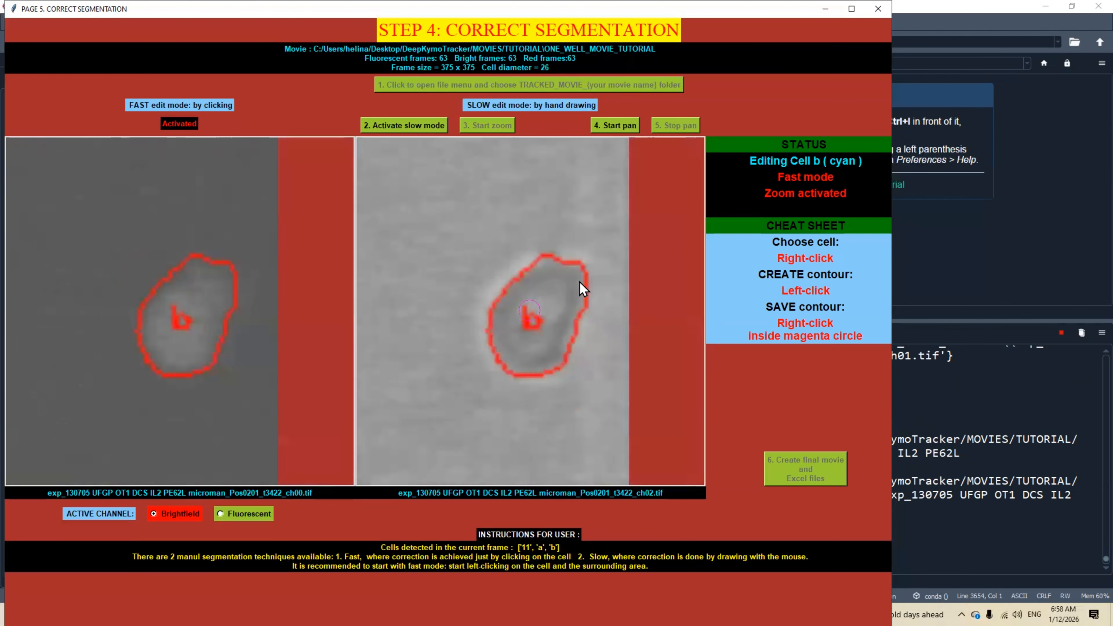
scroll(582, 289, "up", 1)
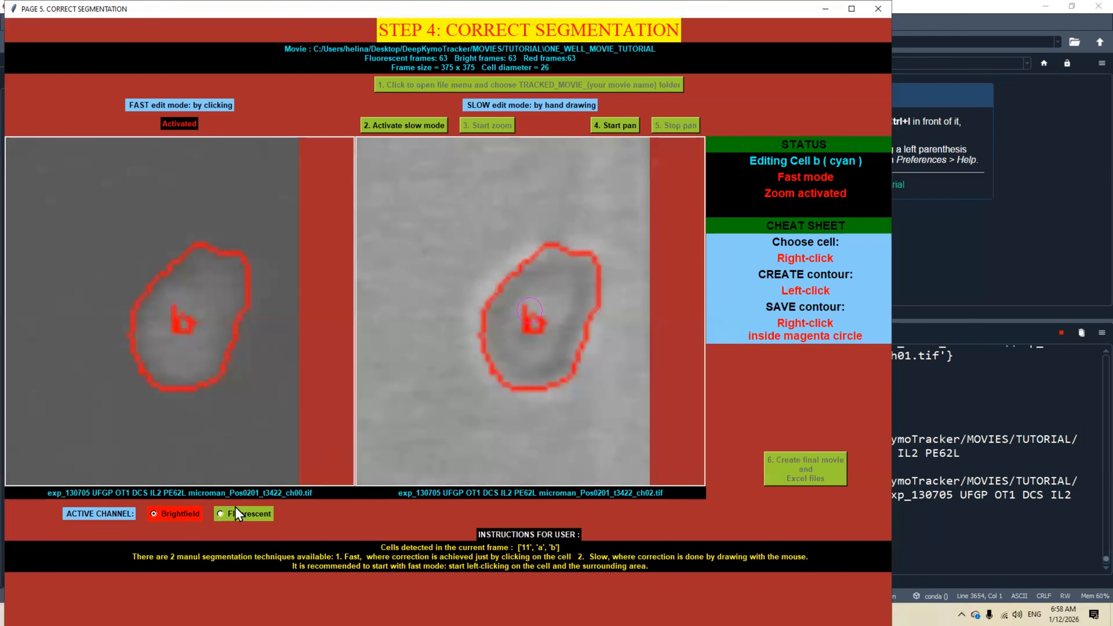
left_click(221, 514)
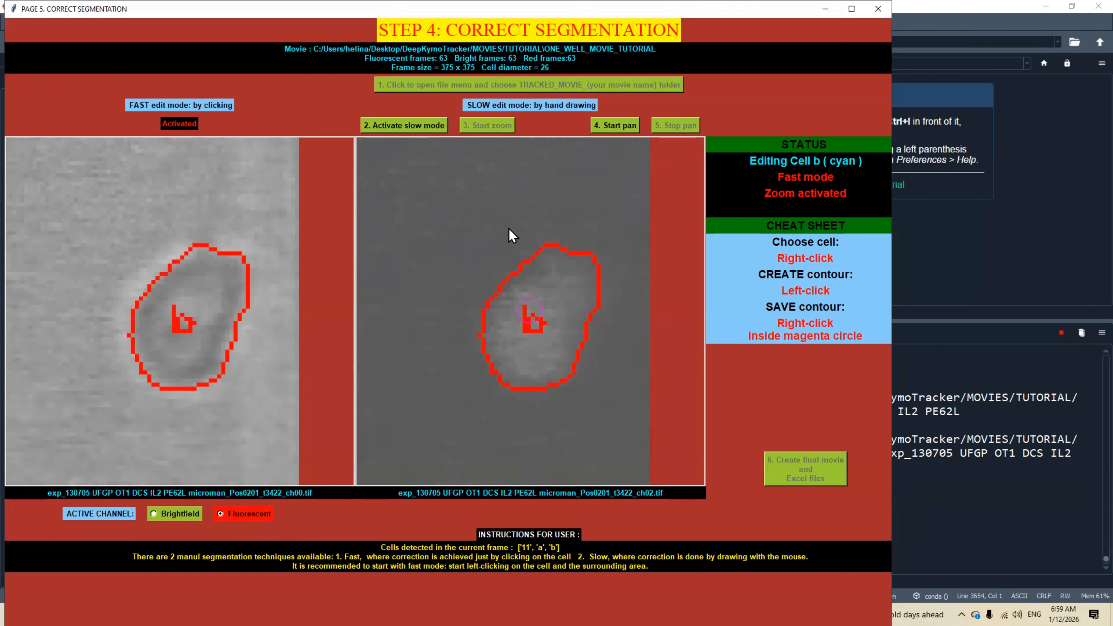
Reshape the contour of cell b (cyan) in frame 3422 on the fluorescent image in fast edit mode and save it.
left_click(613, 127)
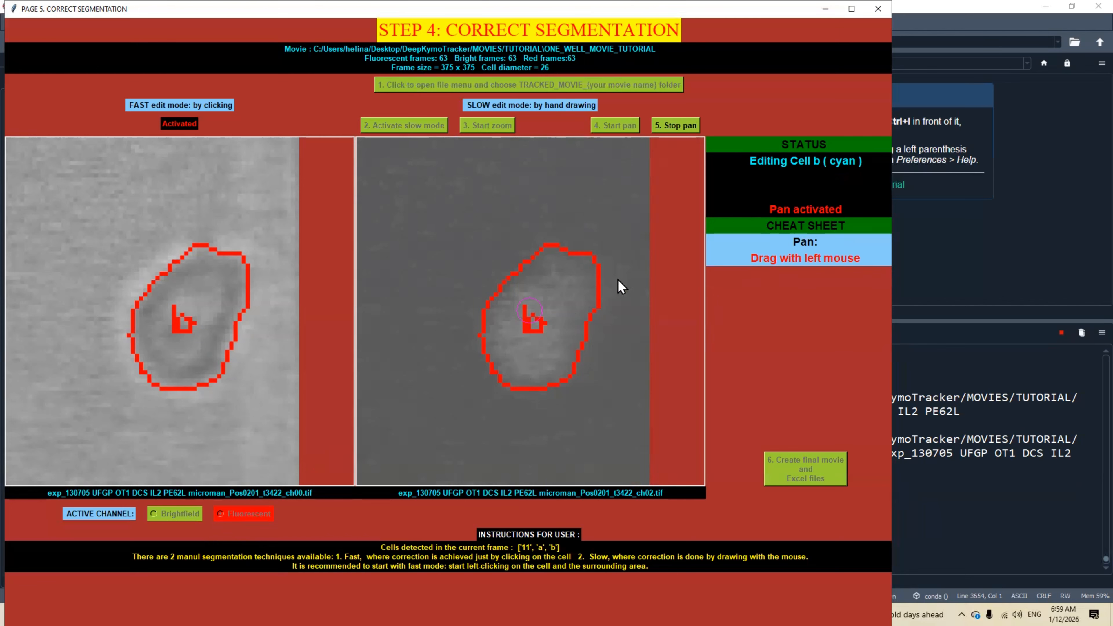
left_click_drag(619, 286, 694, 192)
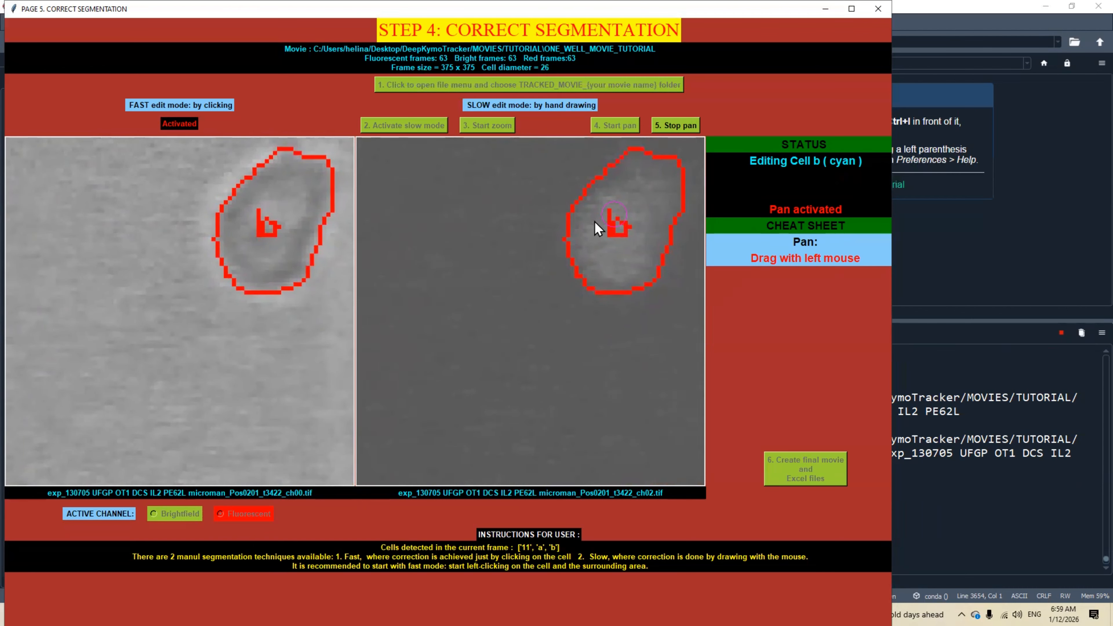
left_click(679, 129)
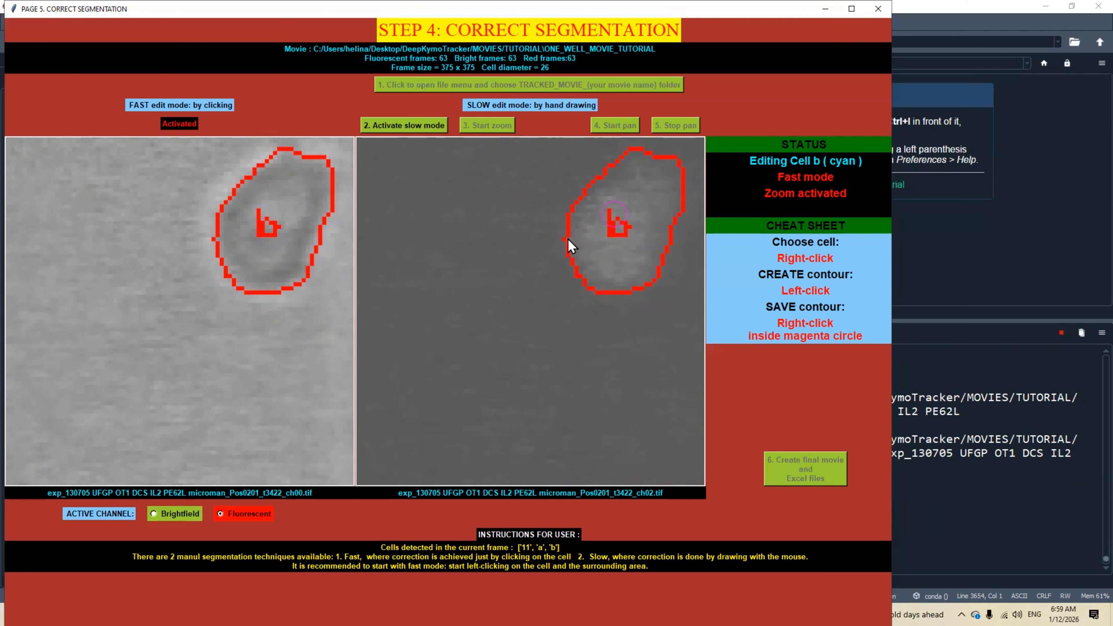
left_click(559, 236)
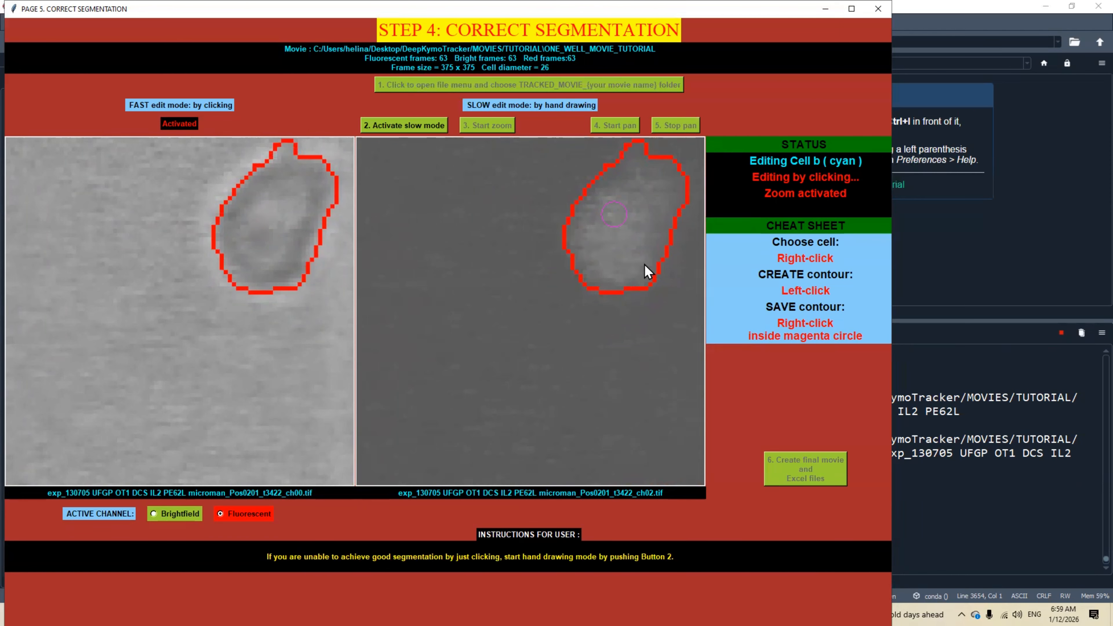
left_click(671, 278)
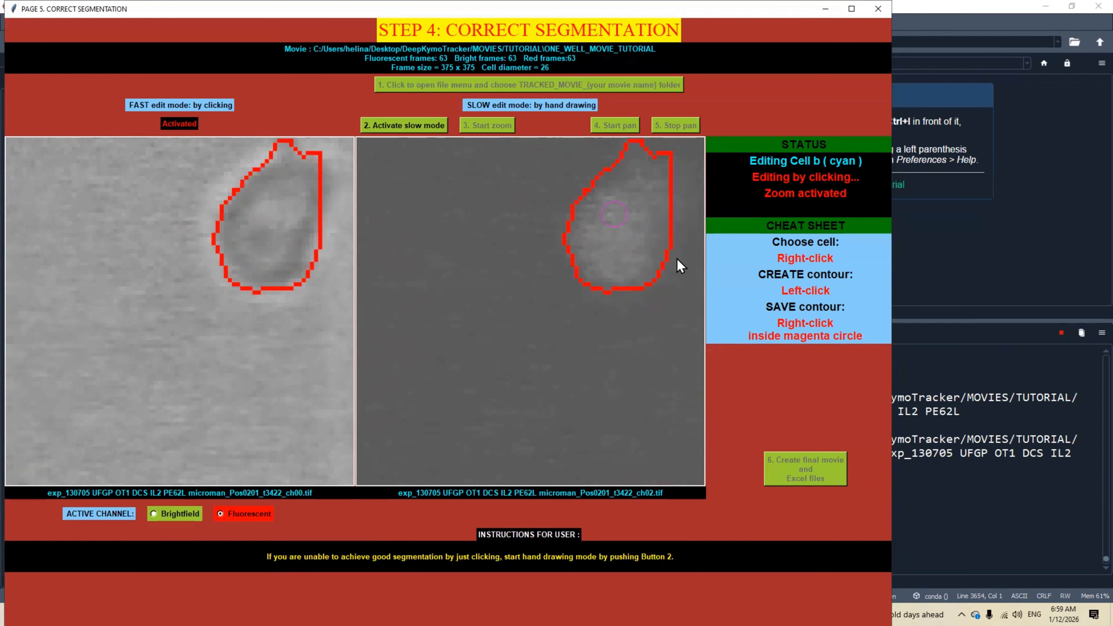
left_click(676, 244)
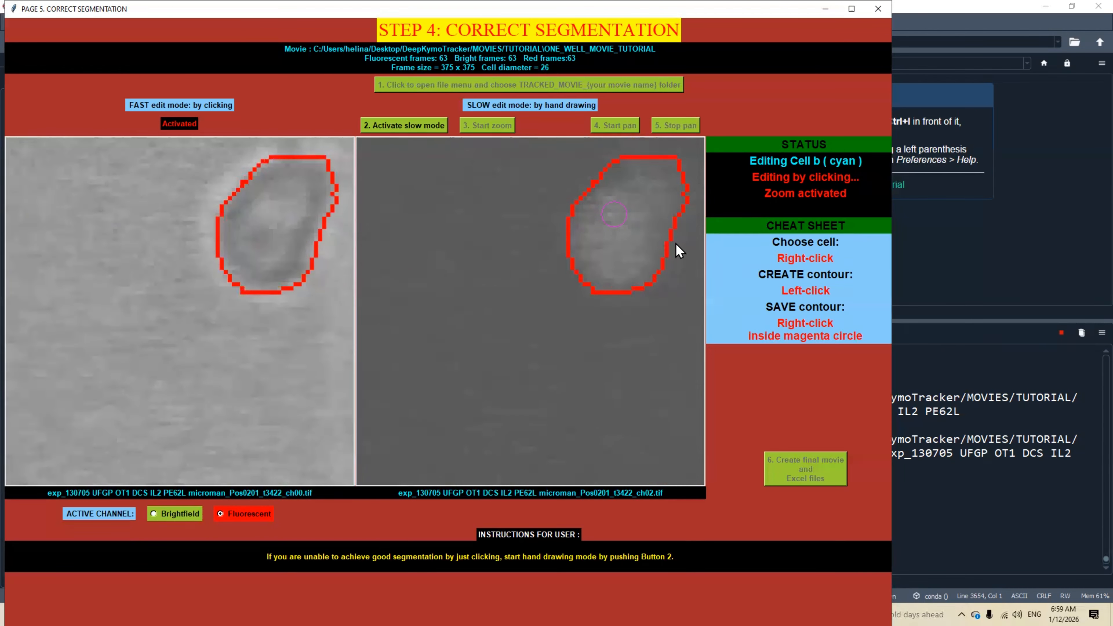
right_click(617, 222)
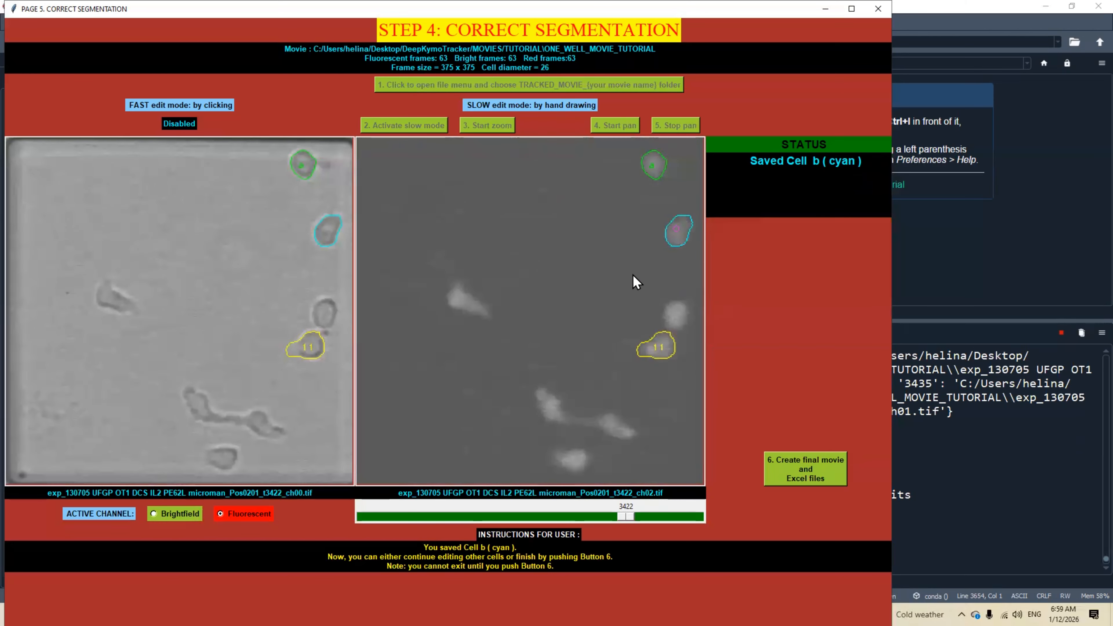
Go to frame 3424, correct the contour of cell a (lime) in fast edit mode with zoom activated, and save it.
left_click(663, 519)
left_click(667, 518)
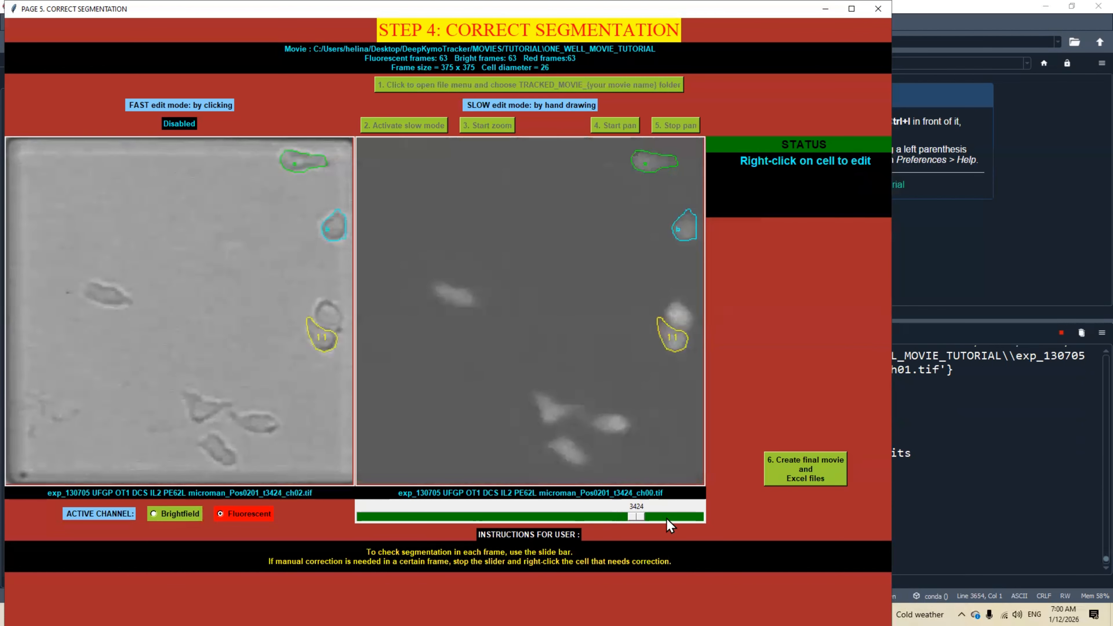
left_click(675, 520)
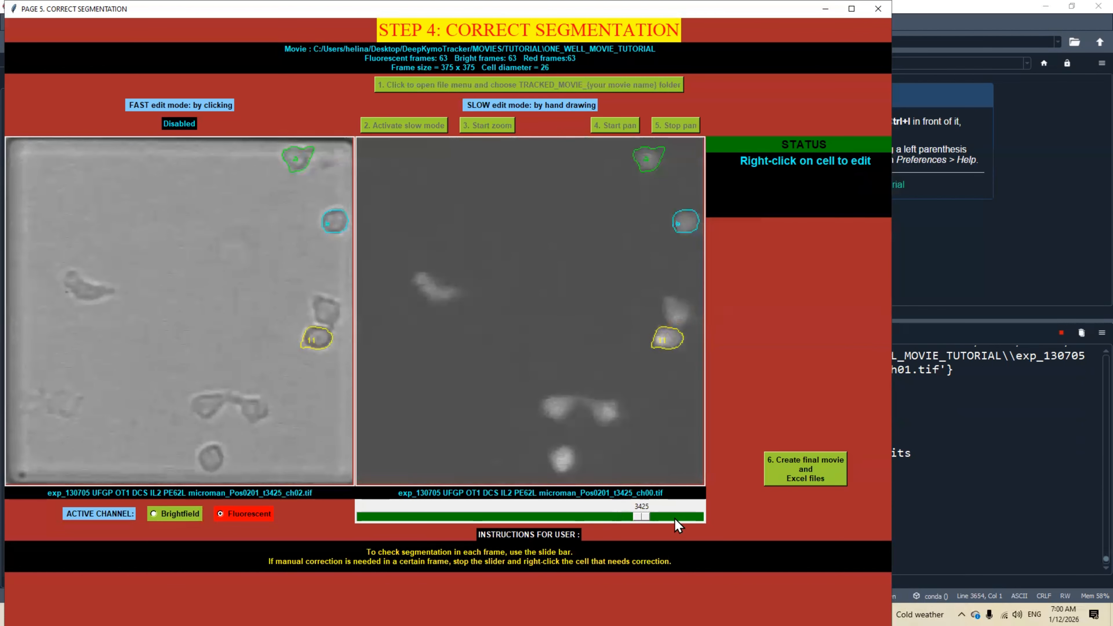
left_click(620, 516)
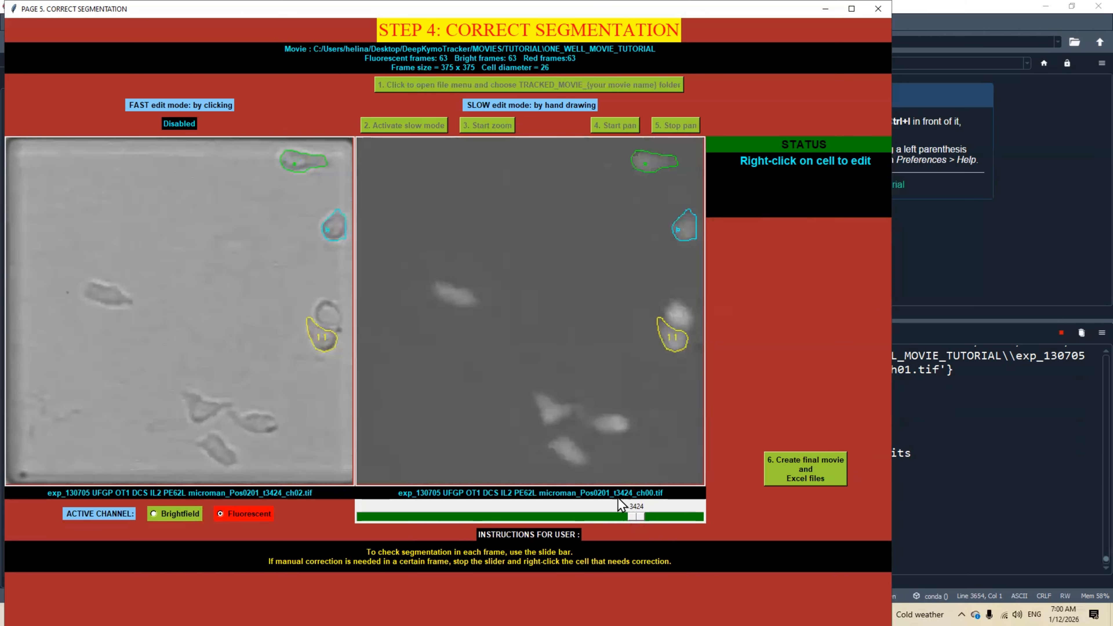
right_click(670, 164)
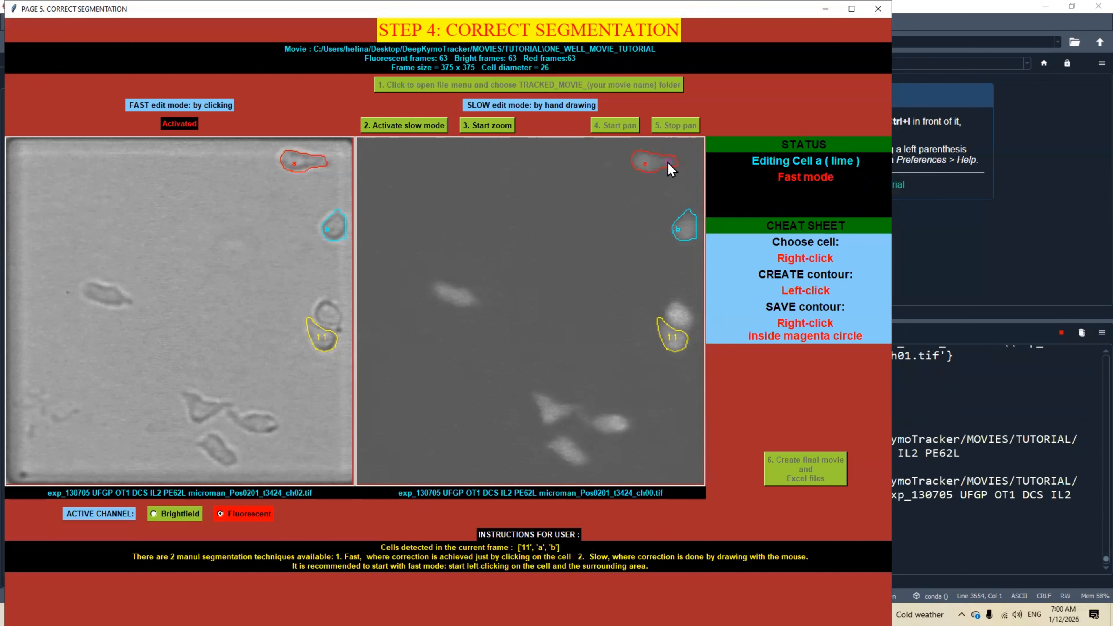
left_click(485, 127)
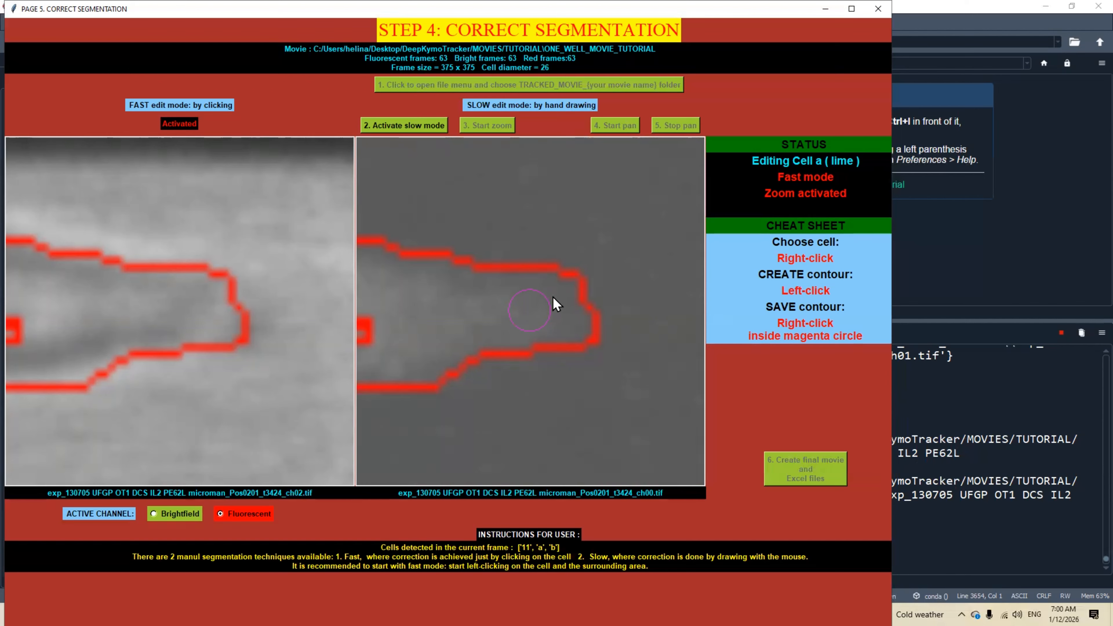
scroll(553, 299, "down", 2)
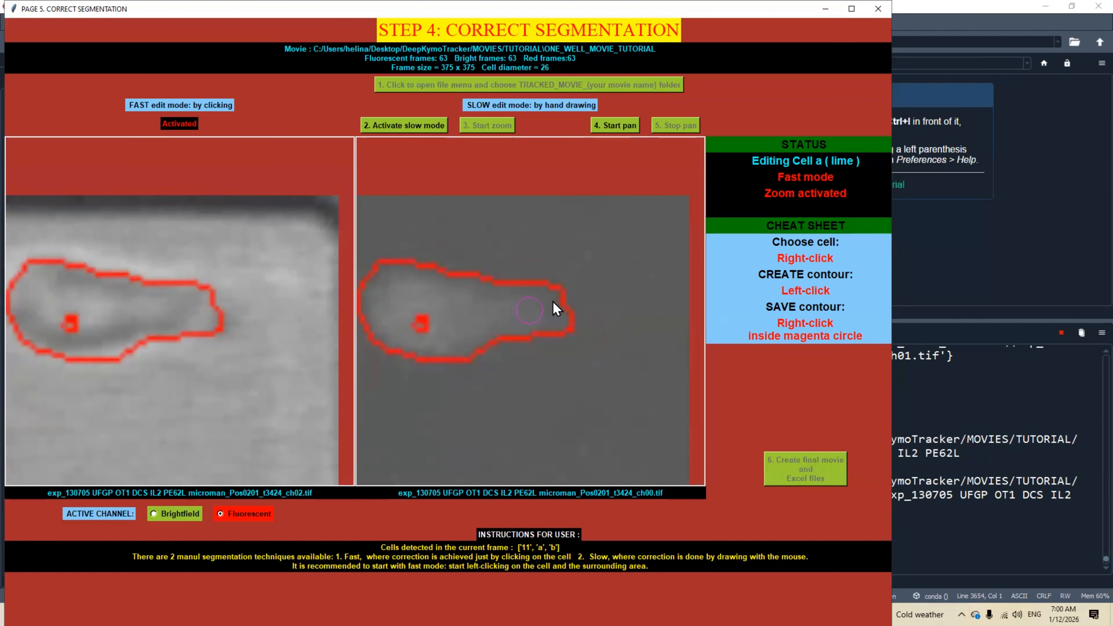
left_click(610, 125)
left_click_drag(533, 306, 605, 315)
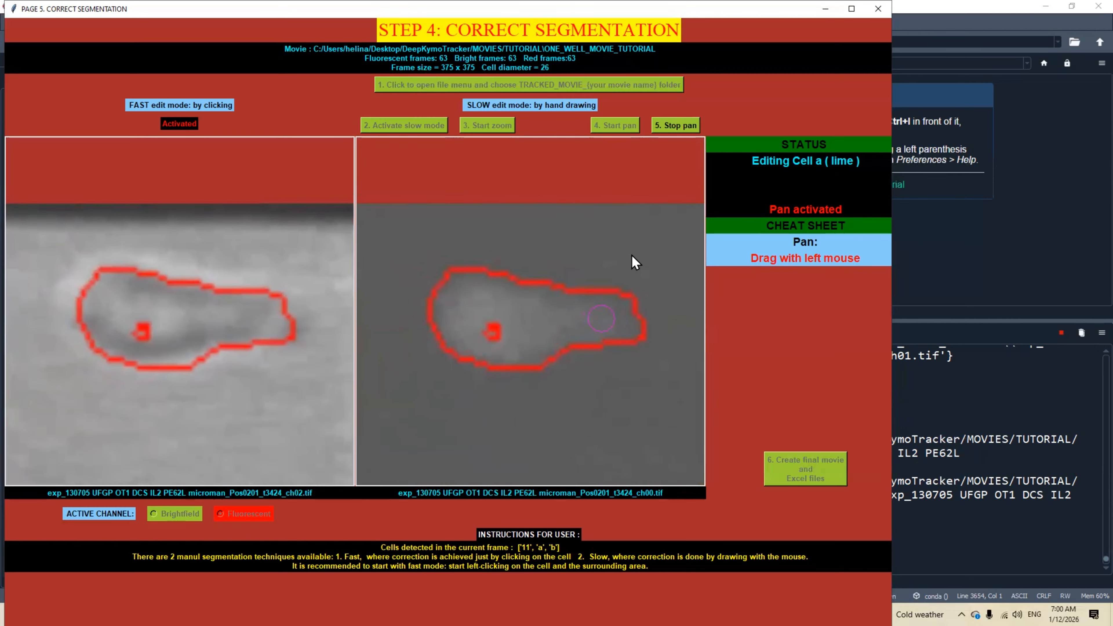
left_click(675, 125)
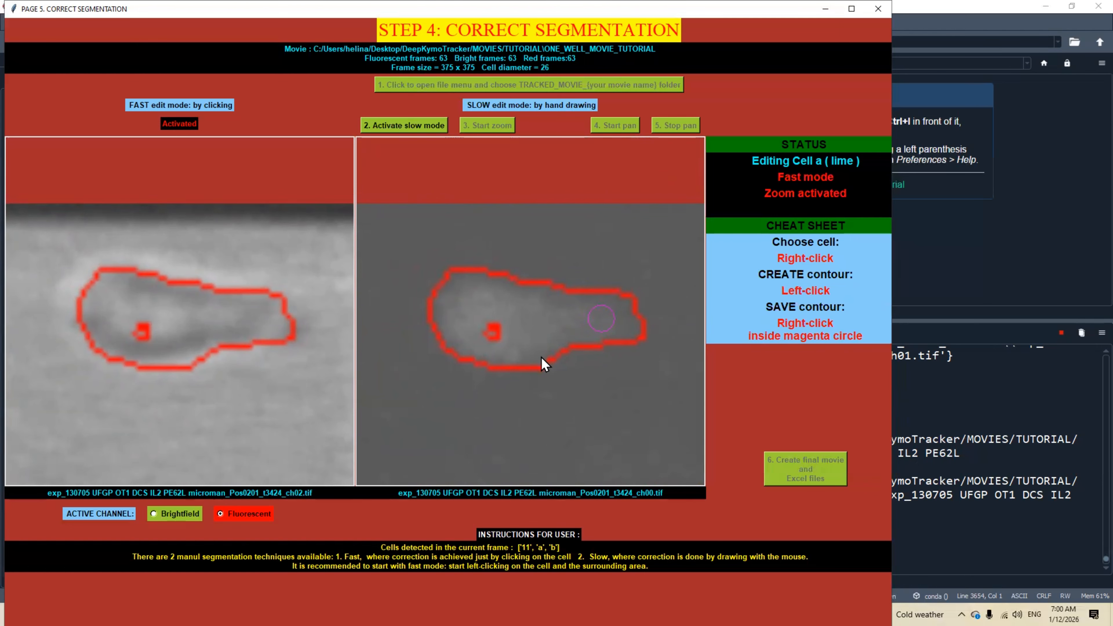
left_click(529, 365)
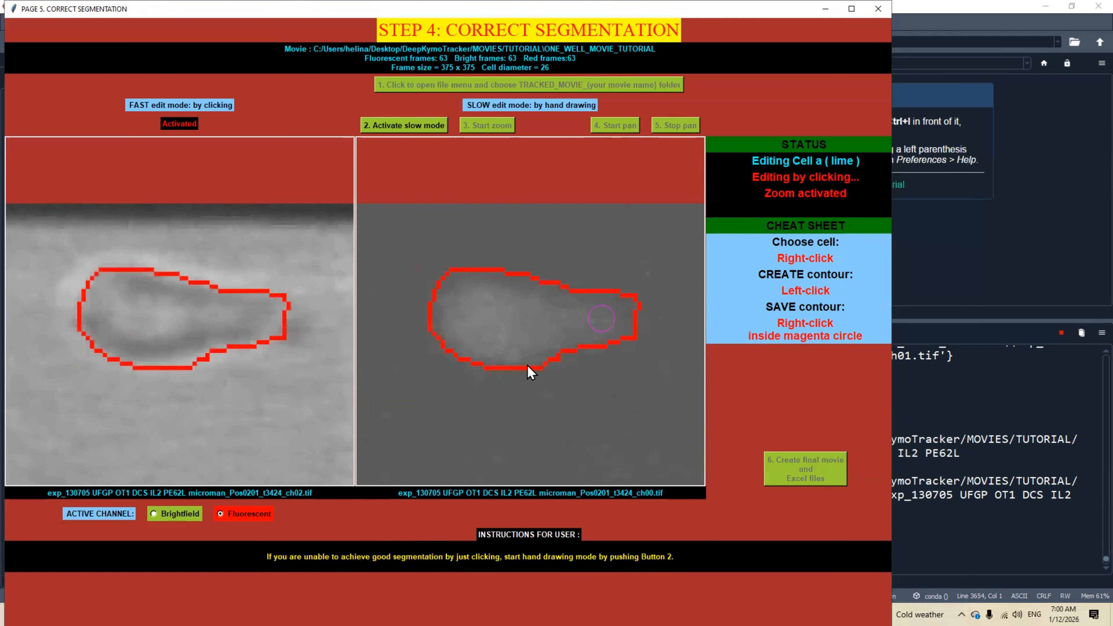
right_click(602, 319)
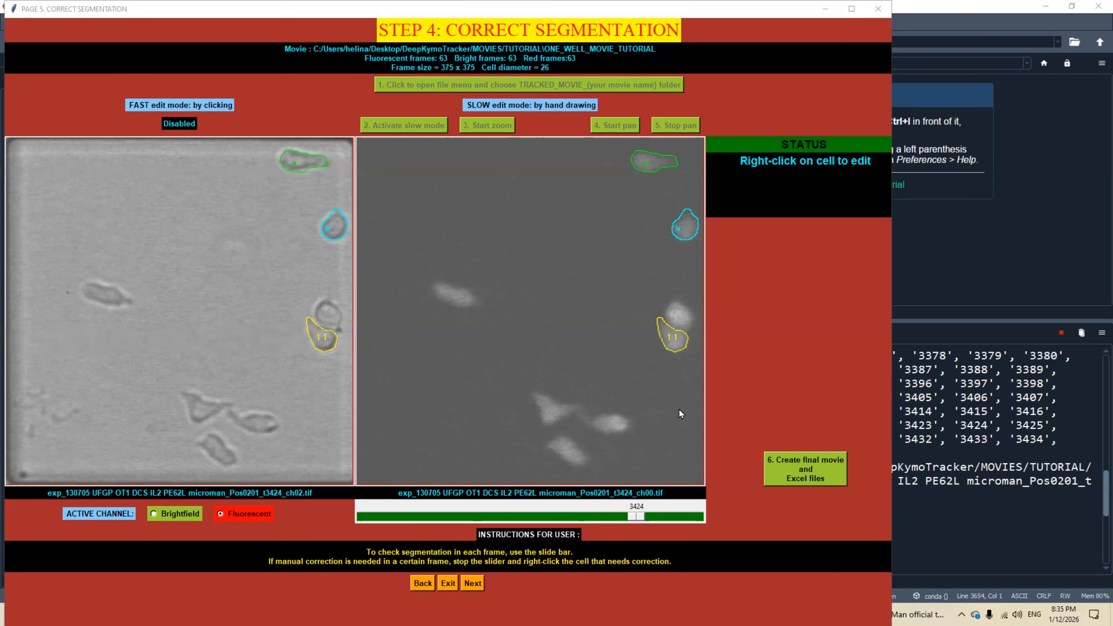
Advance to frame 3429 and open cell 11 (yellow) for editing with zoom activated.
left_click(661, 518)
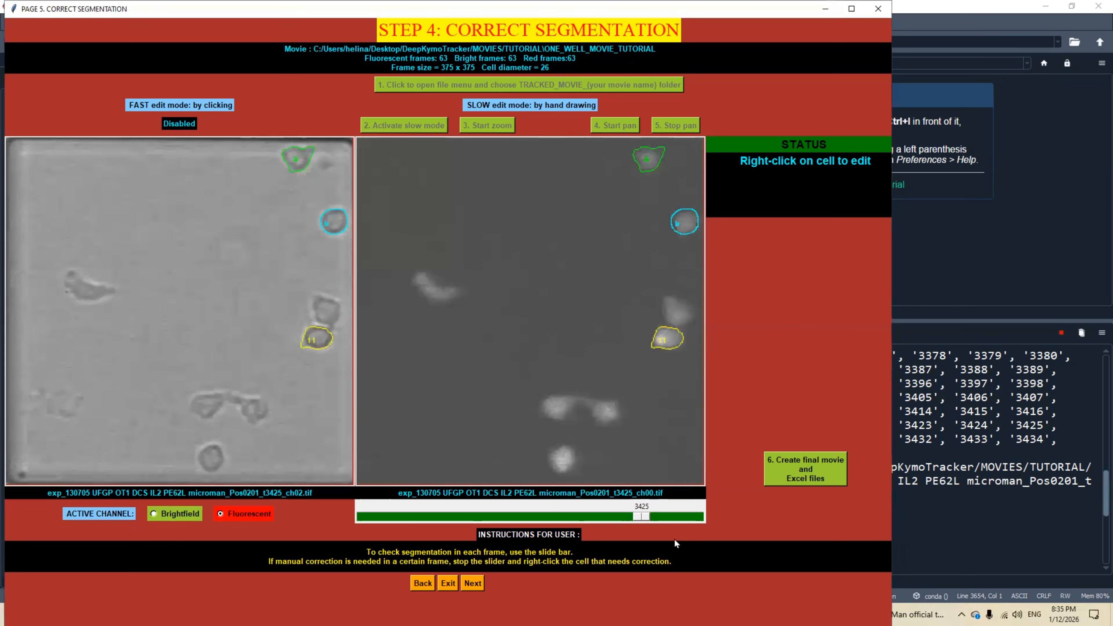
left_click_drag(641, 518, 660, 523)
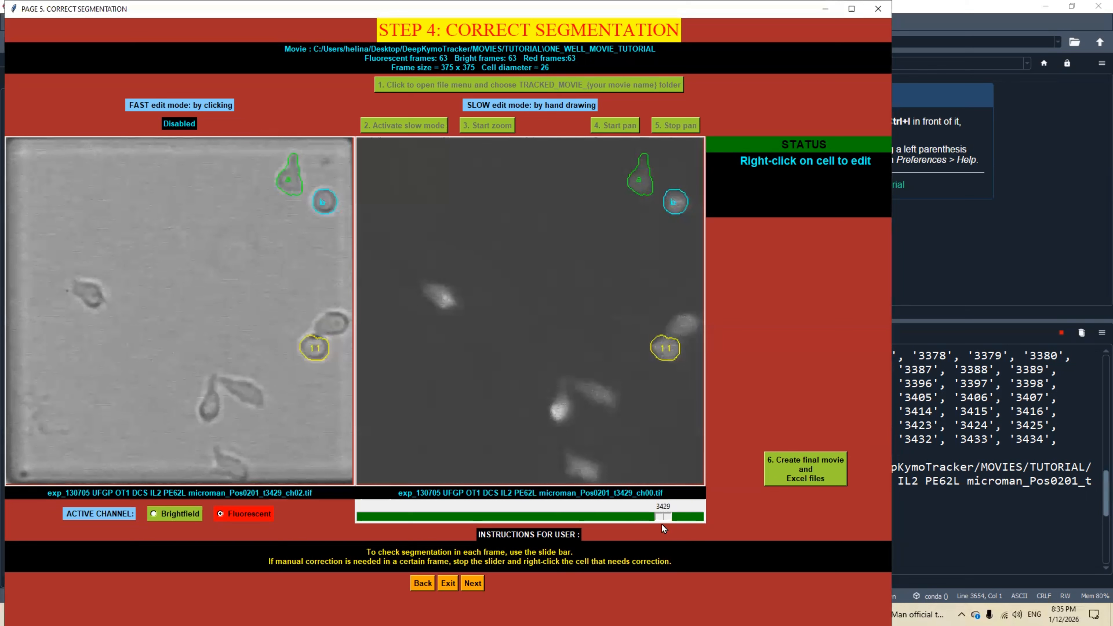
right_click(663, 355)
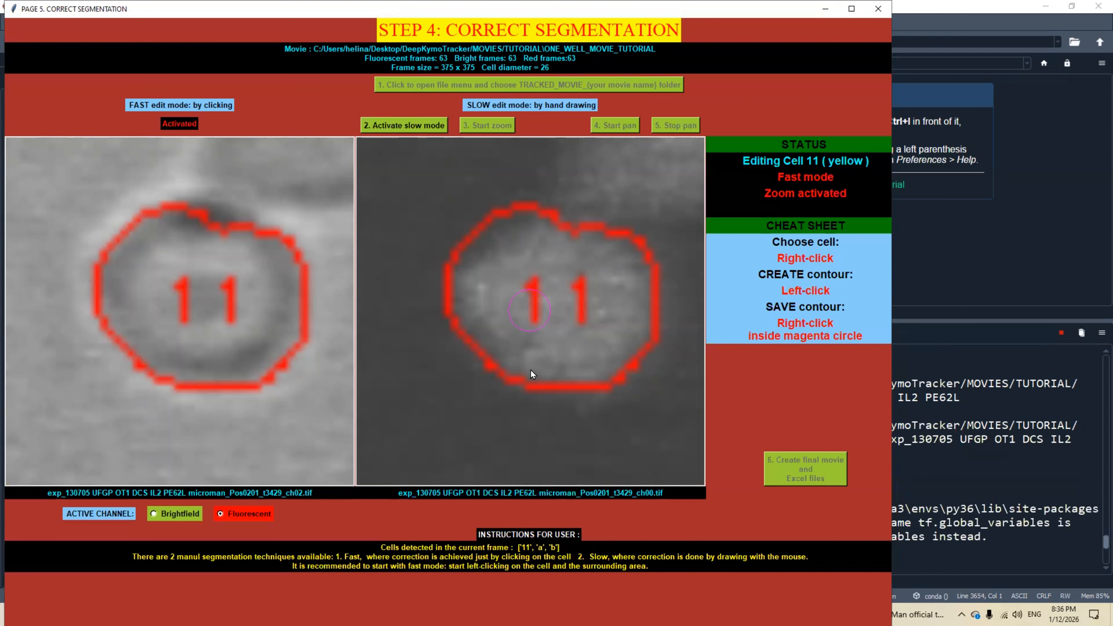
Try to reshape the contour of cell 11 (yellow) in frame 3429 using fast edit mode.
left_click(504, 373)
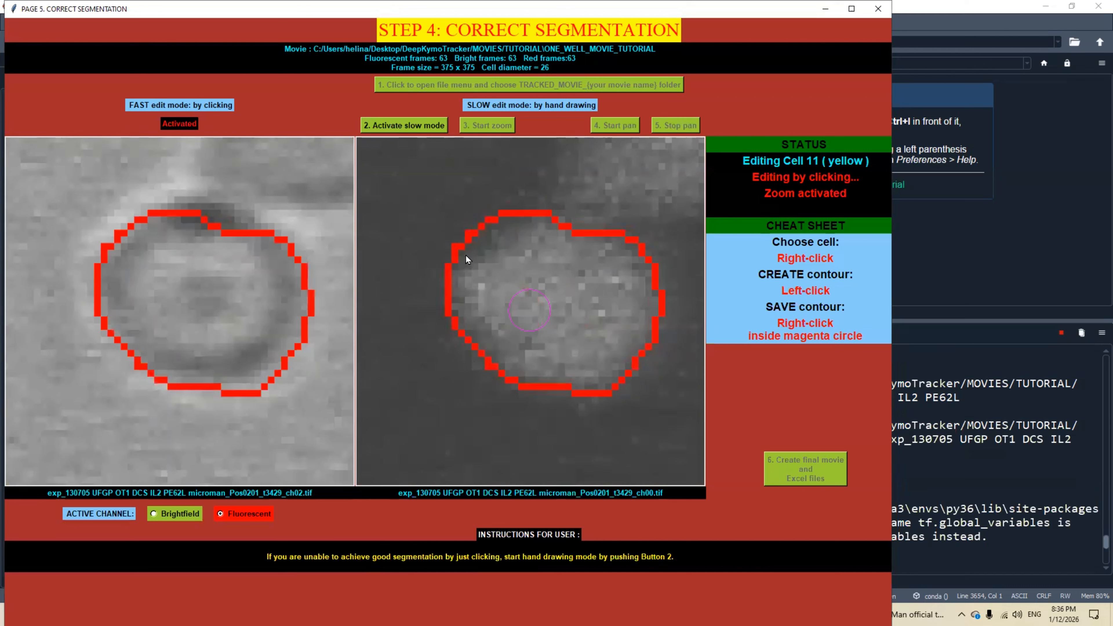
left_click(475, 245)
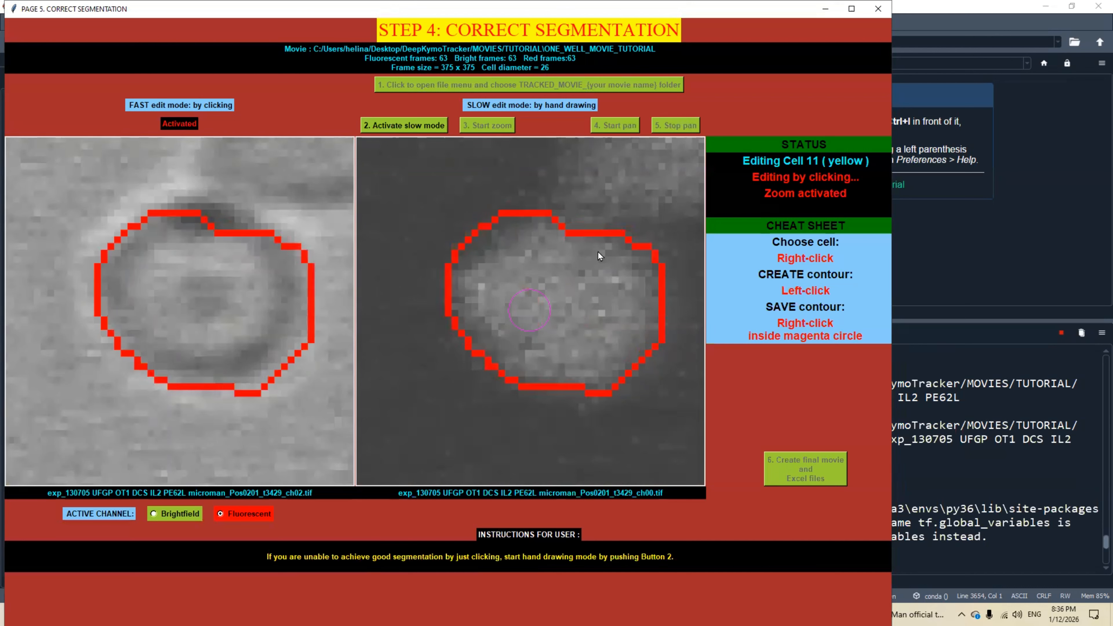
left_click(638, 345)
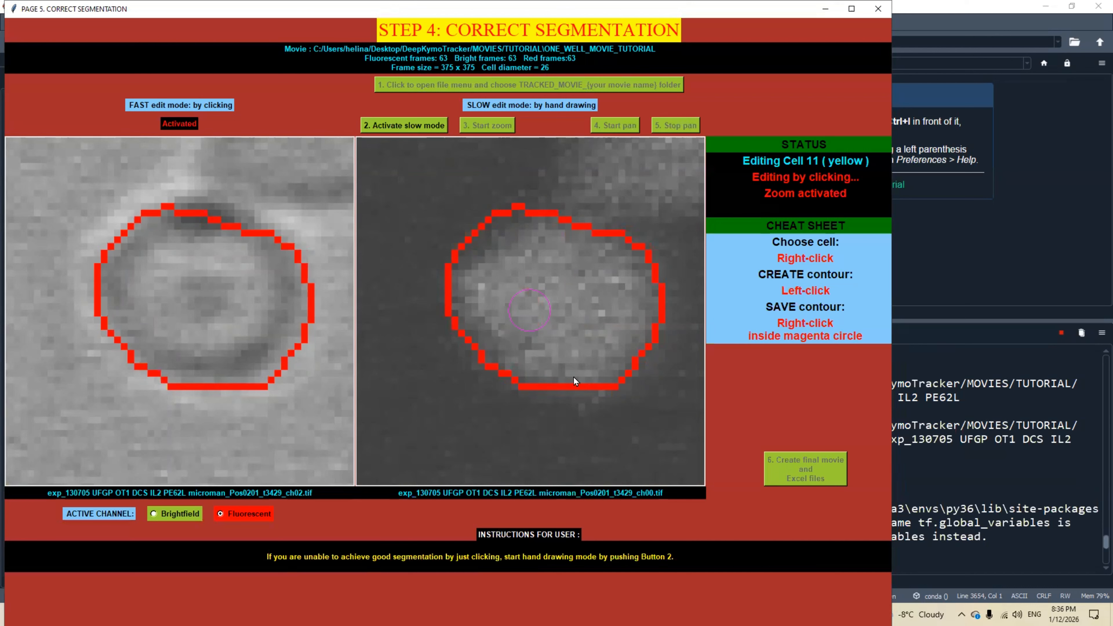
left_click(565, 315)
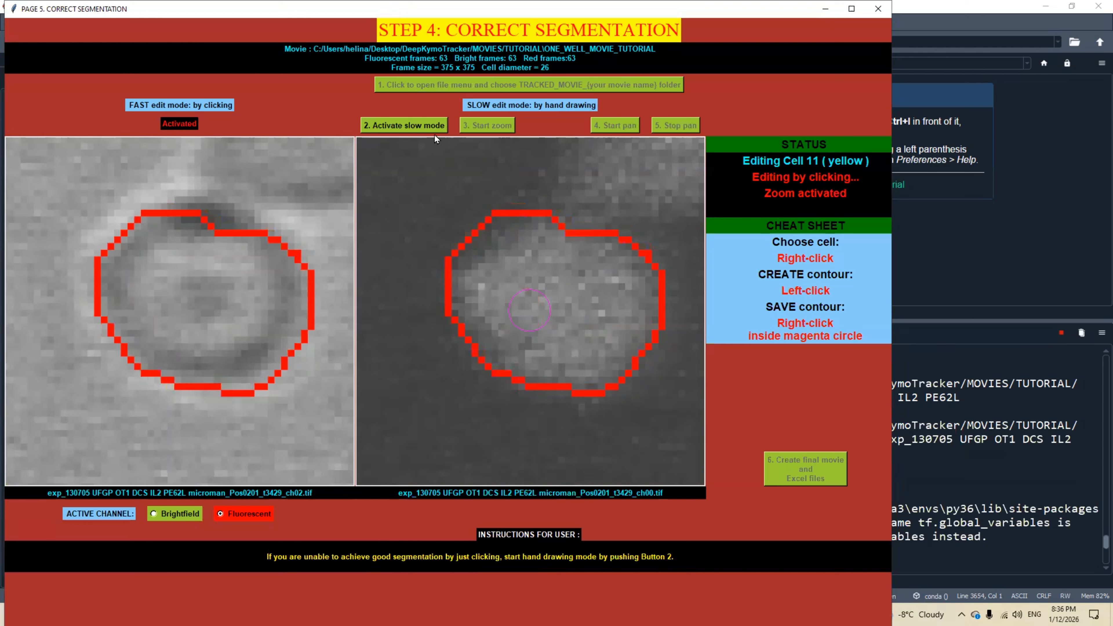
Activate slow mode for cell 11 (yellow) in frame 3429 and hand-draw a contour arc along its upper-right edge on the fluorescent image.
left_click(420, 128)
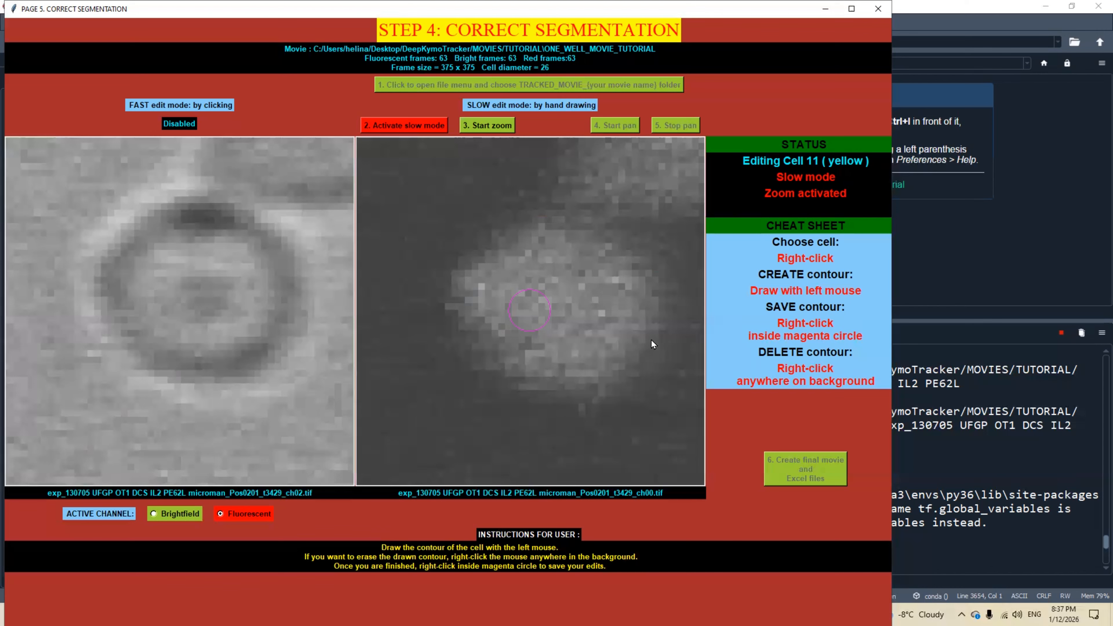
mouse_move(652, 339)
left_mouse_down()
mouse_move(664, 302)
mouse_move(653, 273)
mouse_move(610, 239)
mouse_move(565, 217)
mouse_move(497, 243)
left_mouse_up()
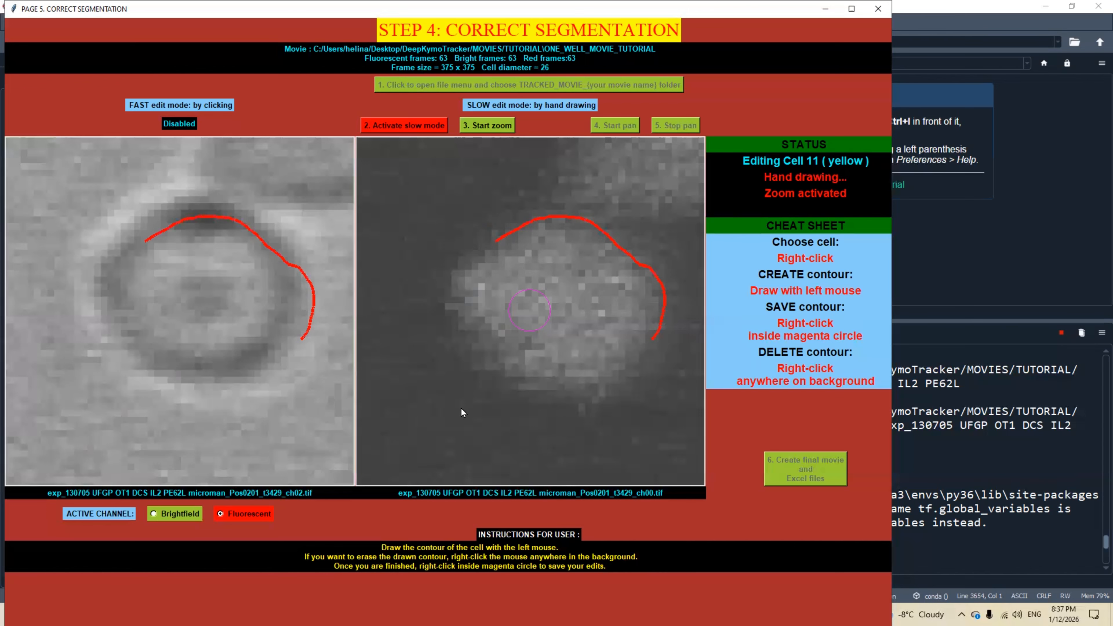
Switch the active channel to brightfield, pan the zoomed-out image to reposition cell 11, and erase its partly drawn contour.
left_click(153, 514)
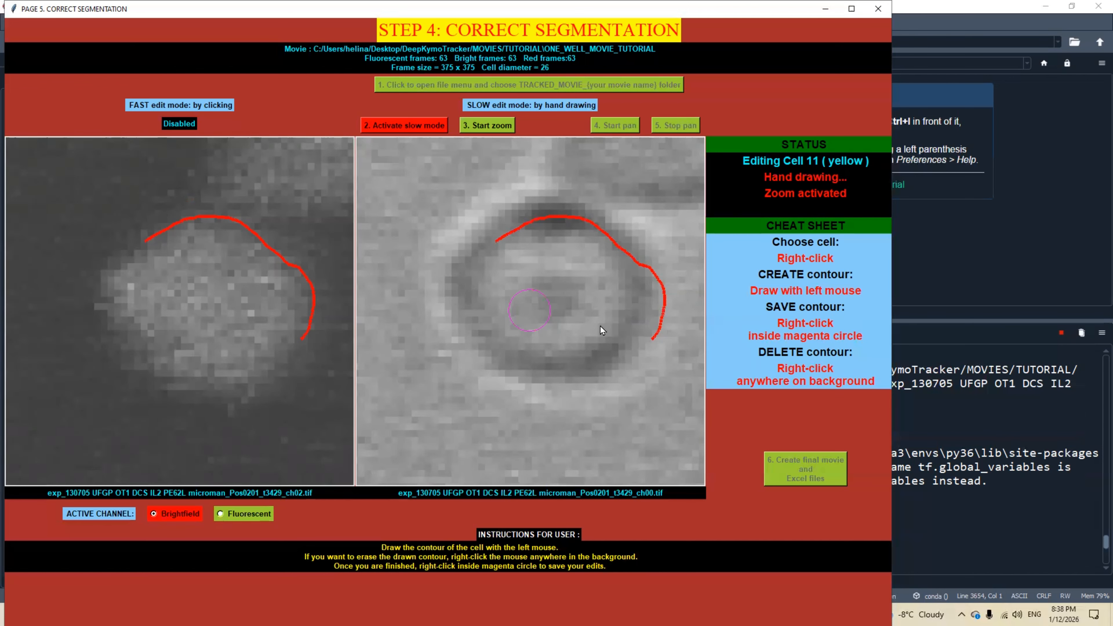
scroll(600, 327, "down", 2)
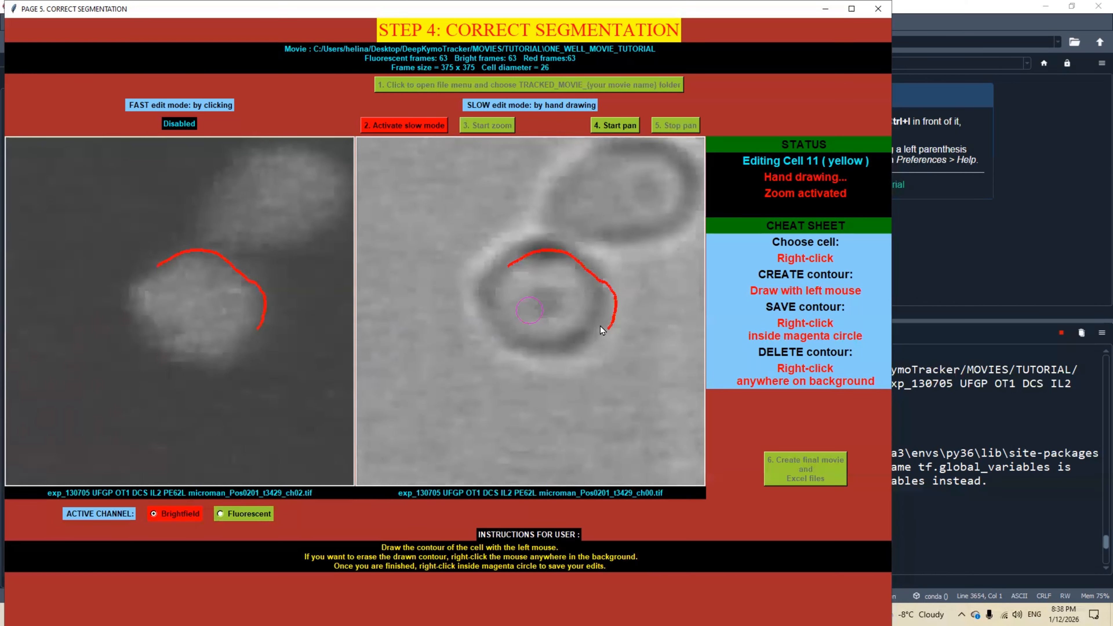
scroll(599, 329, "up", 1)
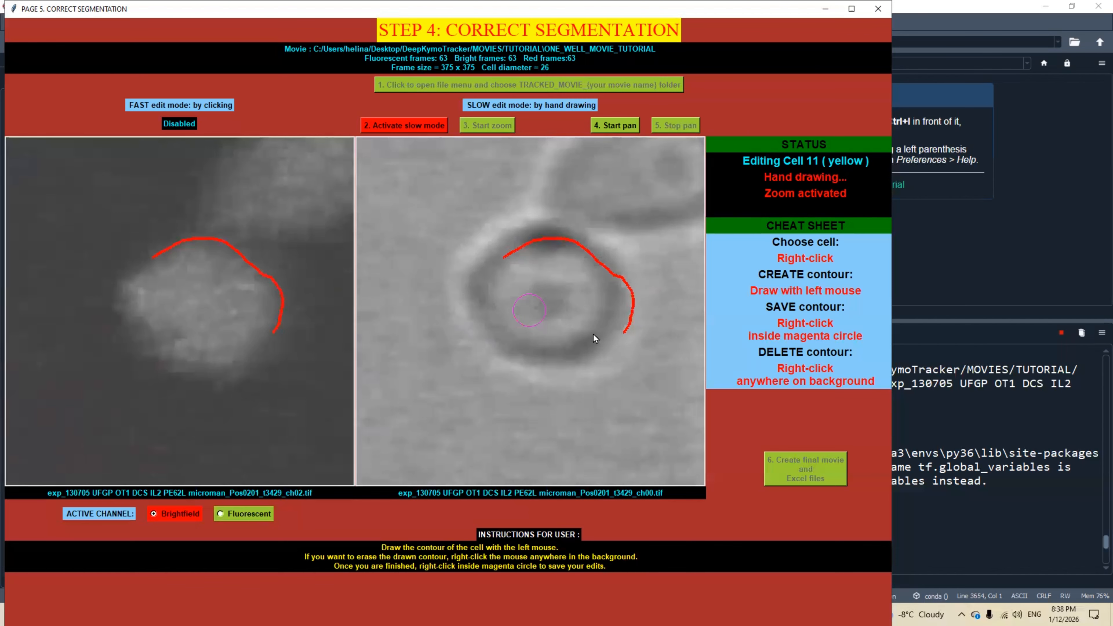
left_click(627, 130)
left_click_drag(568, 275, 587, 253)
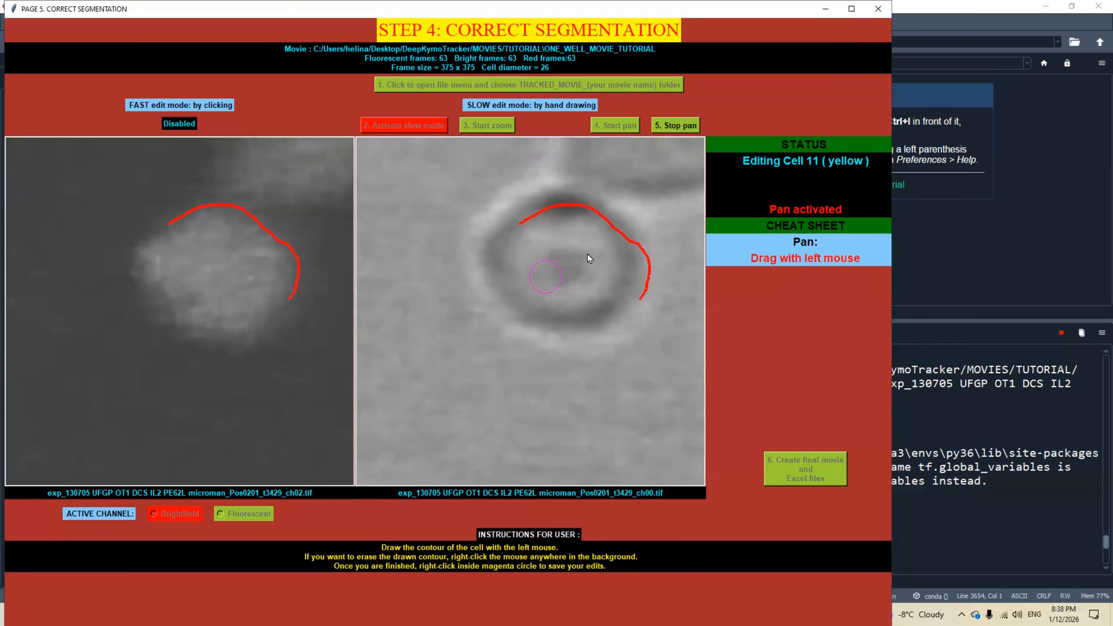
left_click(676, 125)
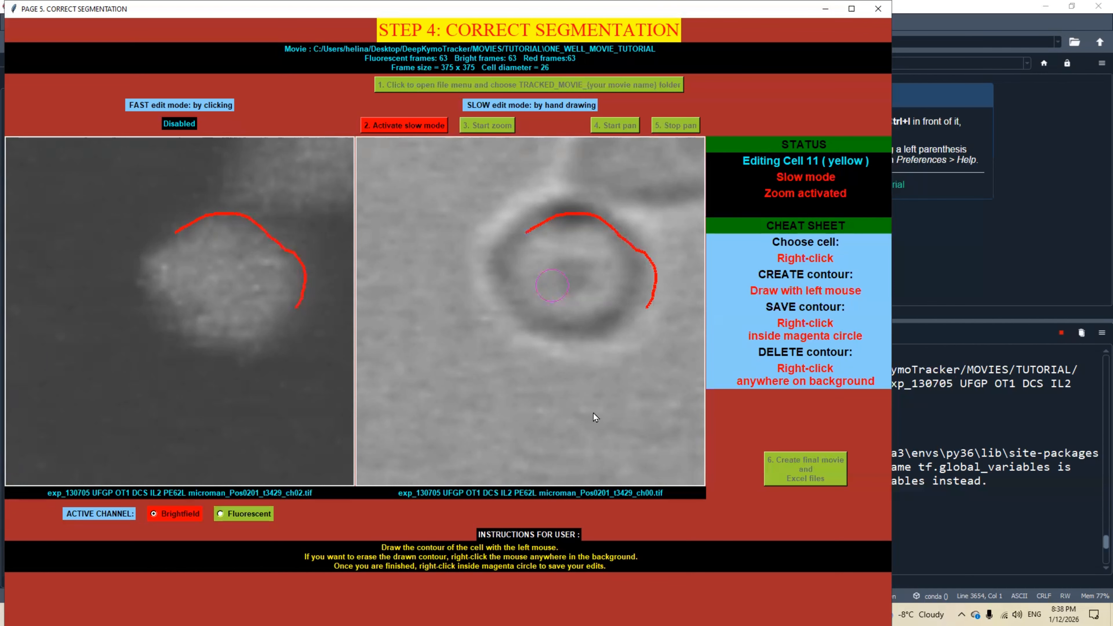
right_click(574, 413)
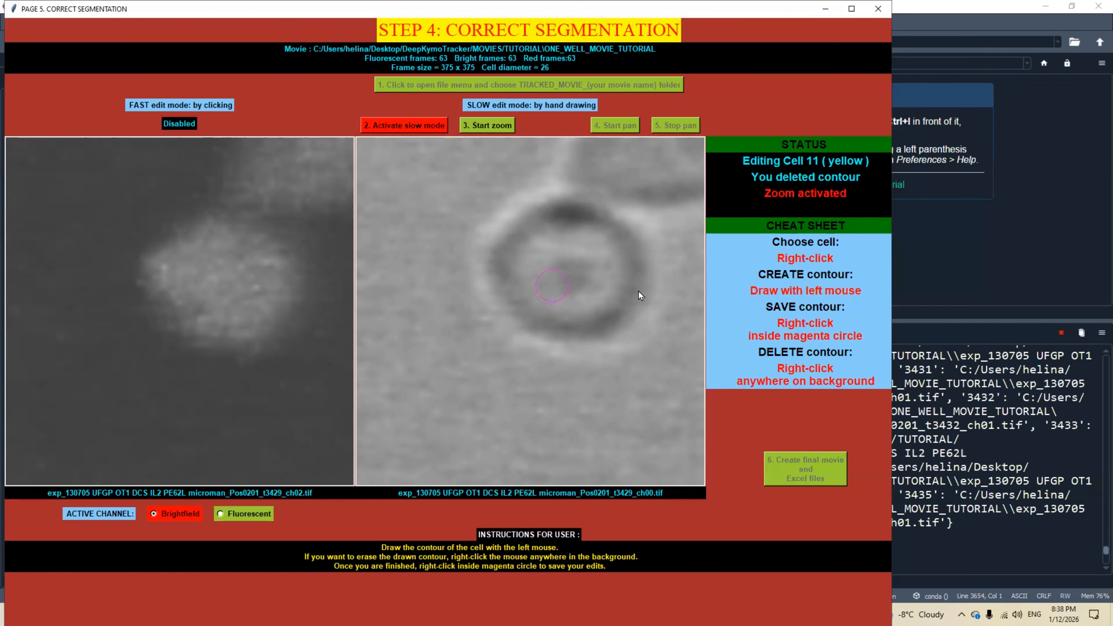
left_click_drag(633, 327, 656, 297)
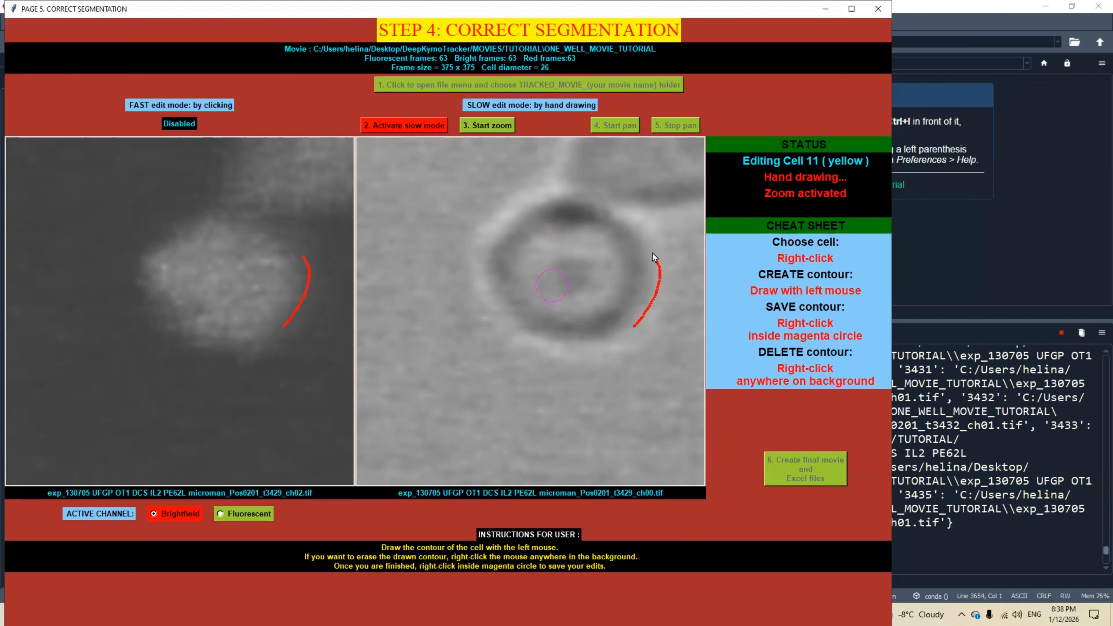
left_click_drag(654, 239, 669, 146)
right_click(604, 396)
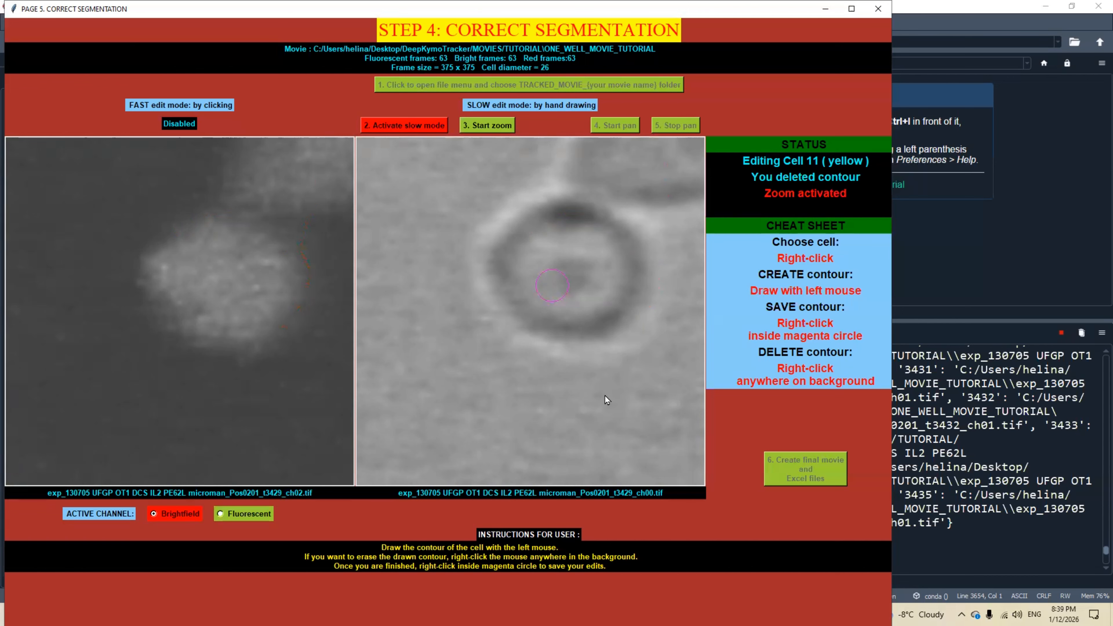
Hand-draw a closed contour around cell 11 (yellow) in frame 3429 on the brightfield image and save it.
left_click_drag(635, 324, 636, 235)
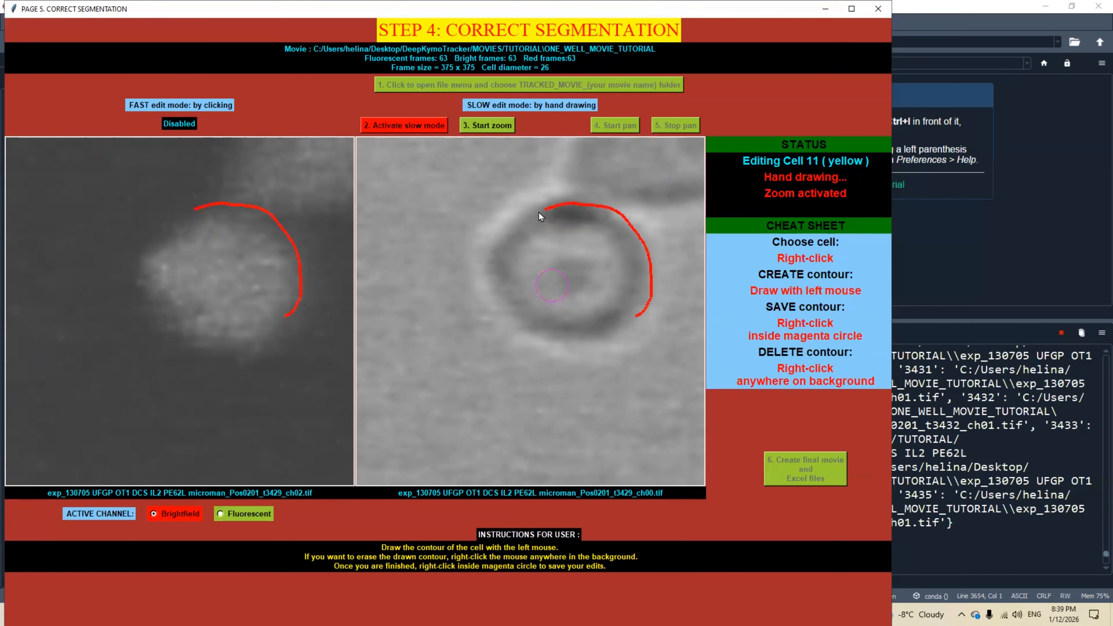
mouse_move(539, 213)
left_mouse_down()
mouse_move(489, 242)
mouse_move(489, 287)
left_mouse_up()
mouse_move(536, 331)
left_mouse_down()
mouse_move(601, 337)
mouse_move(643, 309)
left_mouse_up()
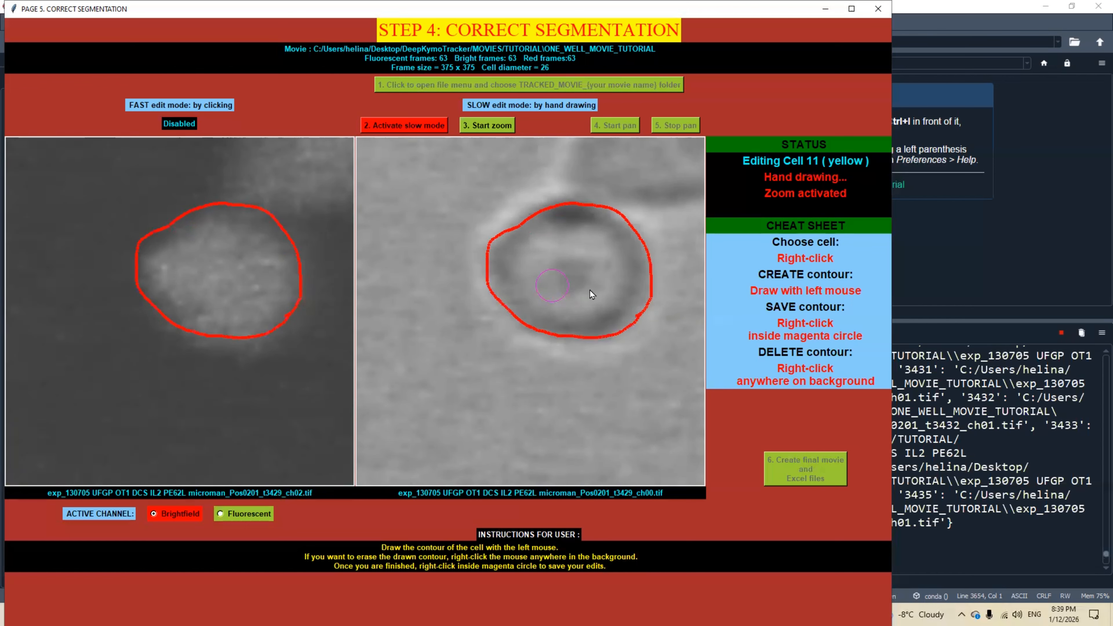
right_click(558, 288)
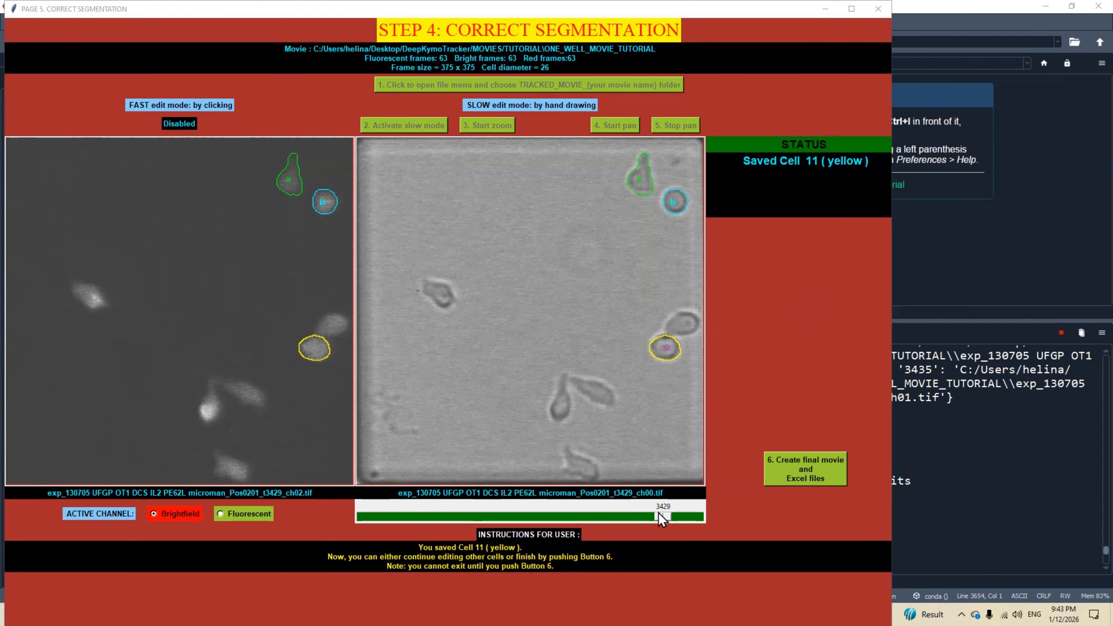
Go back to frame 3405 and open cell 11 (yellow) for editing with zoom activated.
left_click_drag(659, 513, 596, 522)
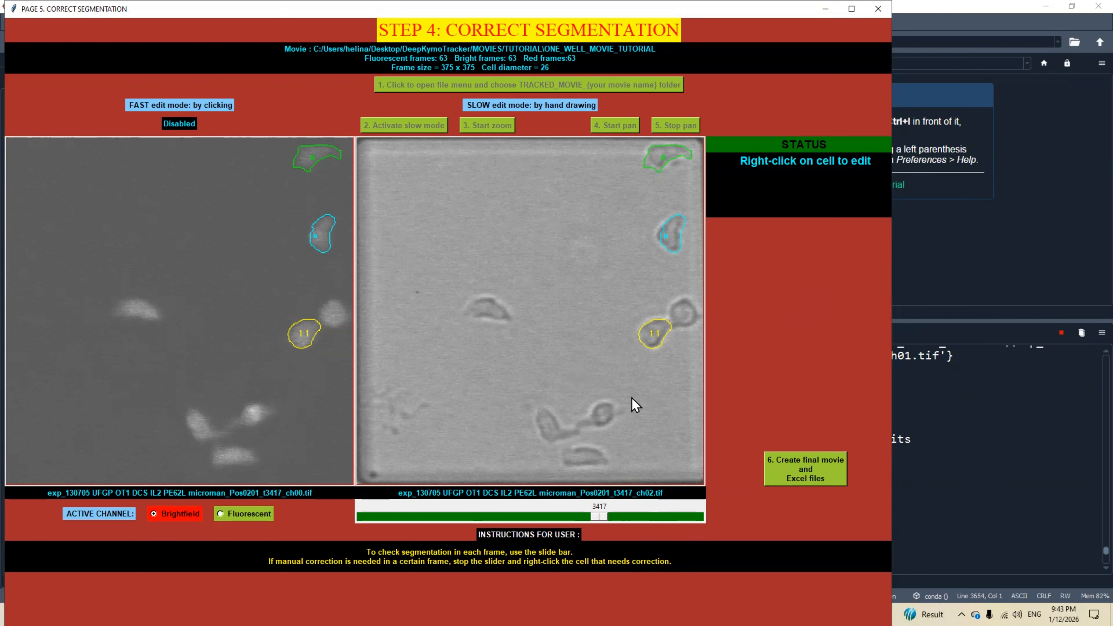
left_click_drag(600, 516, 536, 535)
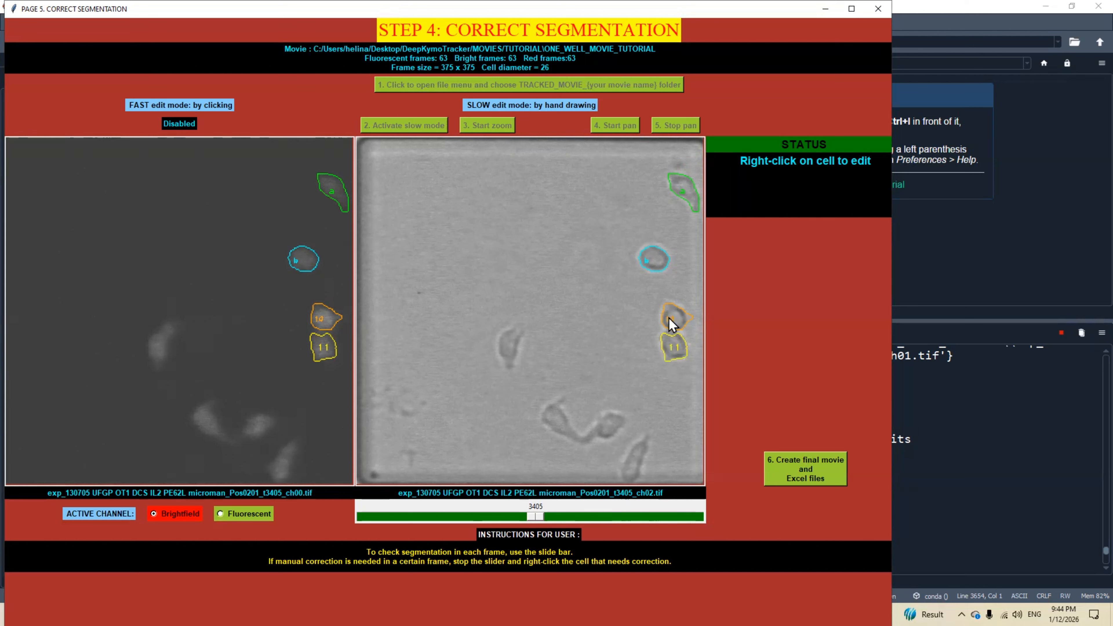
right_click(670, 350)
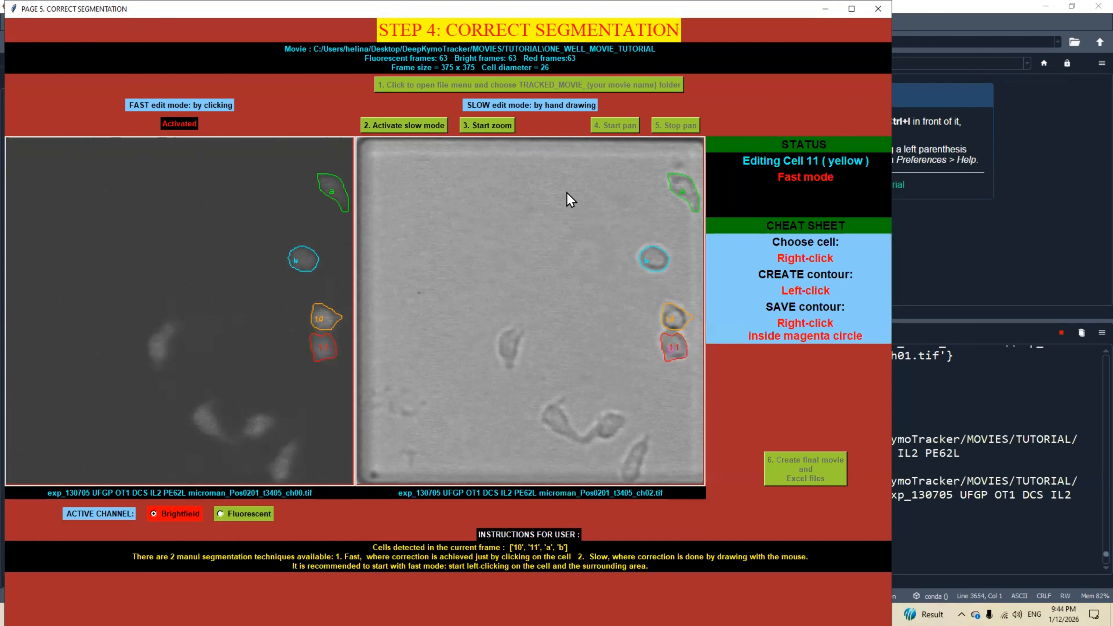
left_click(489, 130)
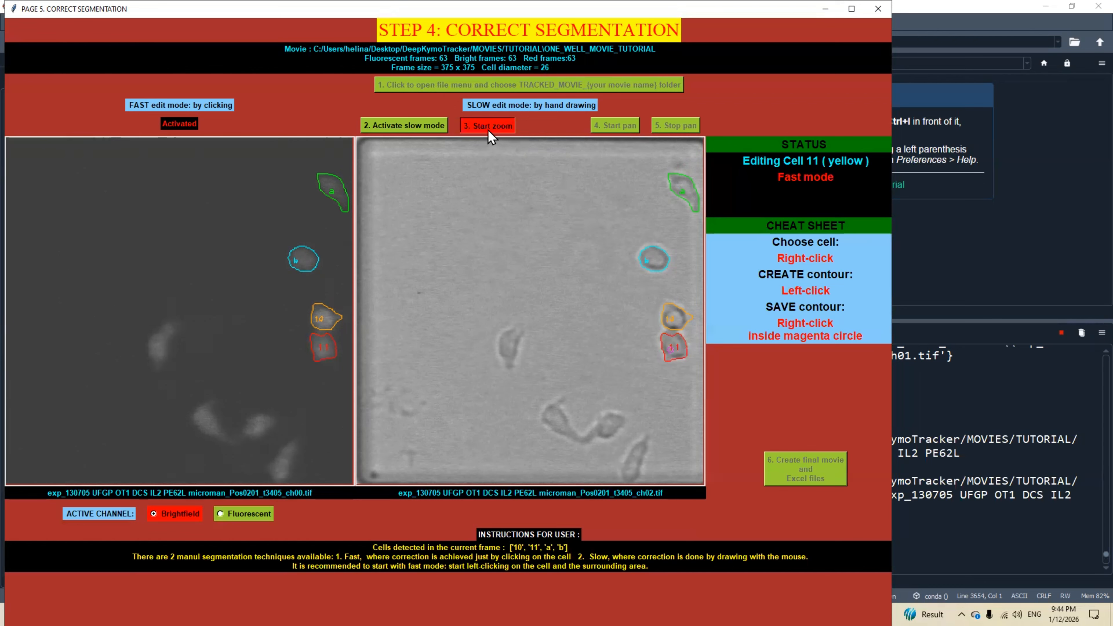
left_click(569, 315)
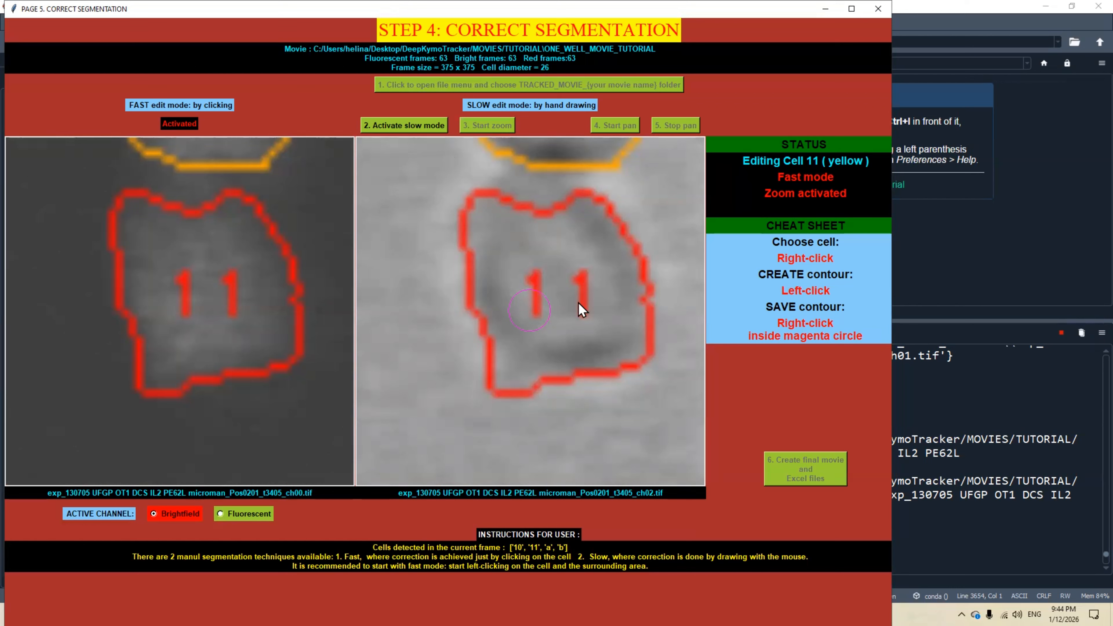
scroll(579, 303, "down", 3)
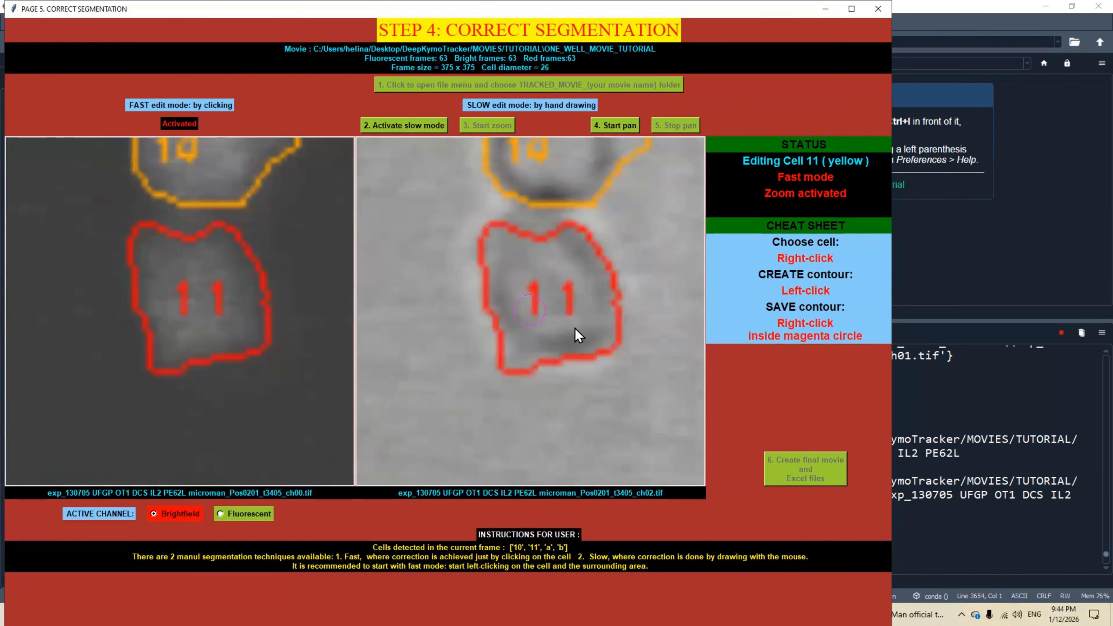
scroll(575, 328, "down", 1)
scroll(575, 333, "down", 1)
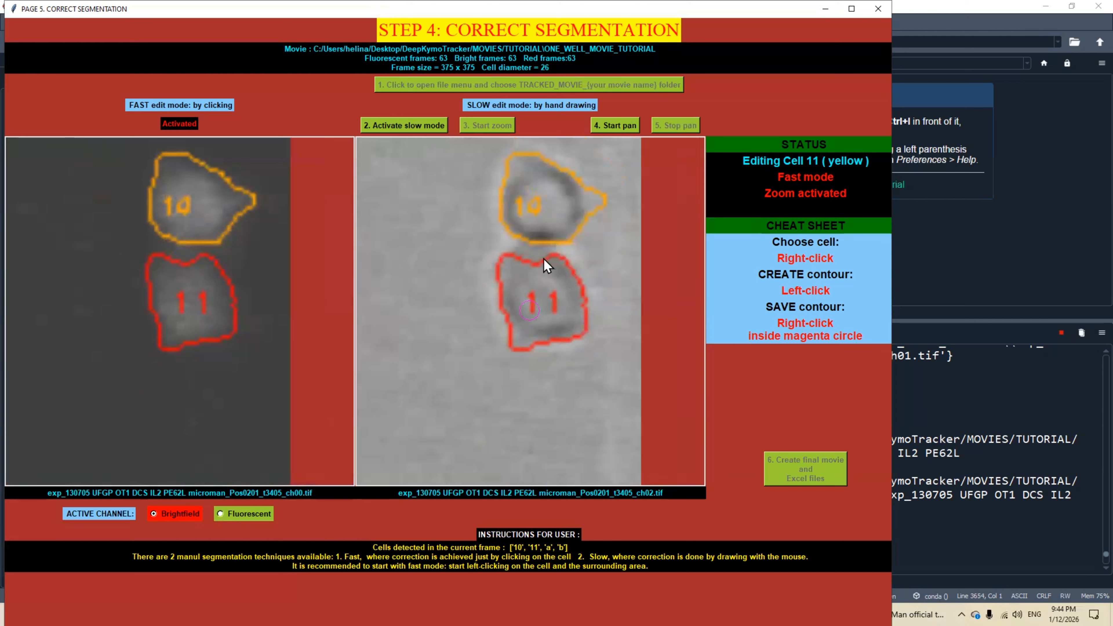
Hand-draw a new contour for cell 11 in slow mode, extending it upward over the lower part of cell 10, and save it.
left_click(394, 127)
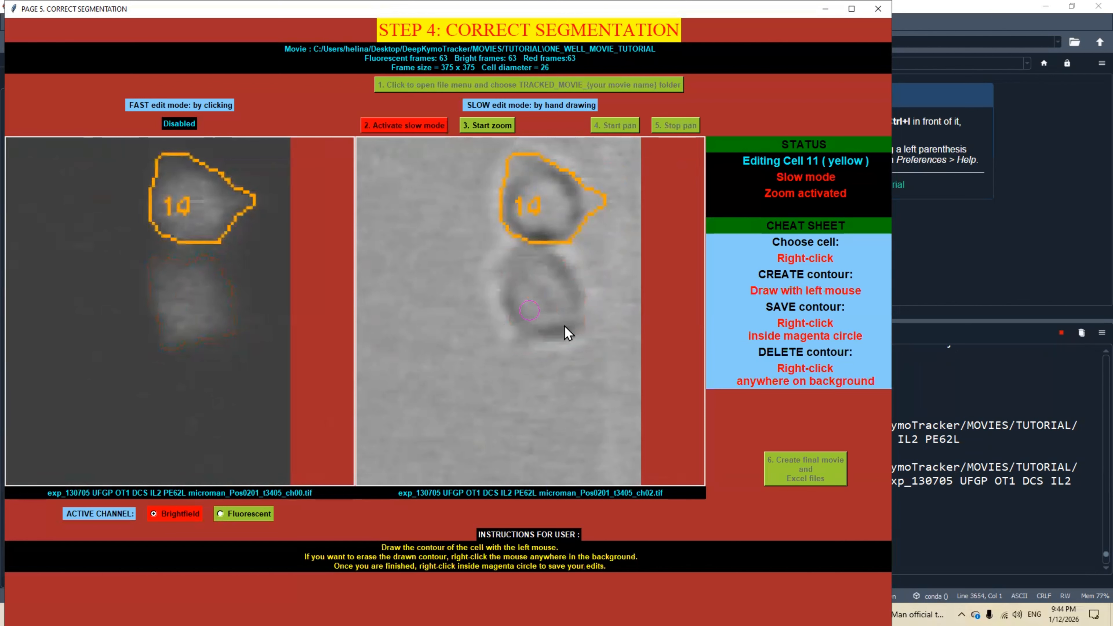
mouse_move(577, 328)
left_mouse_down()
mouse_move(567, 203)
mouse_move(526, 203)
mouse_move(510, 225)
left_mouse_up()
left_click_drag(499, 265, 496, 300)
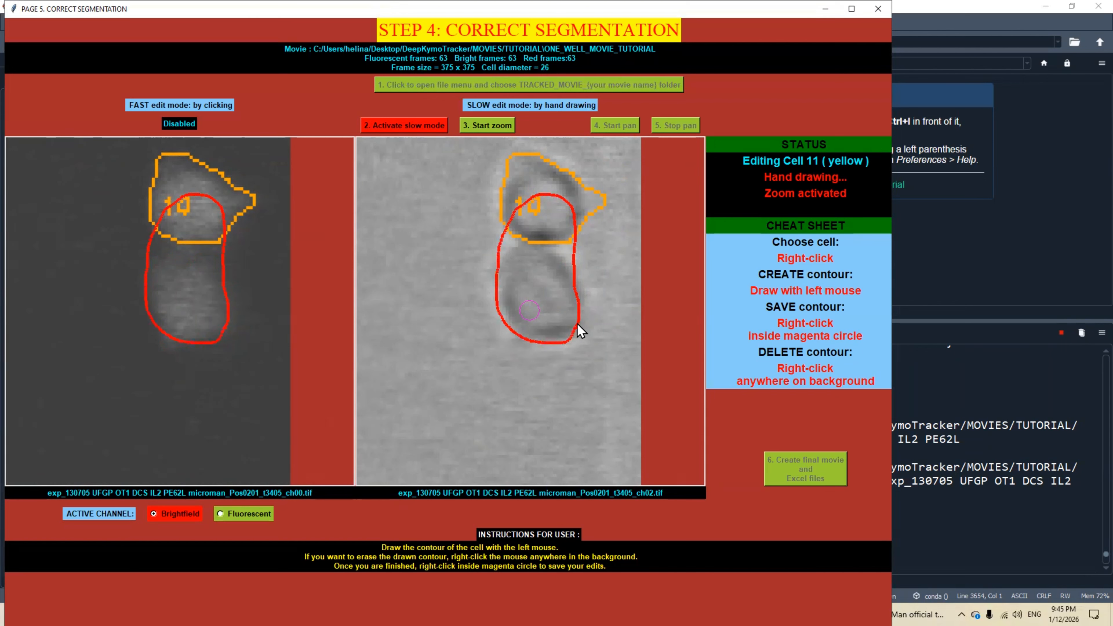
left_click_drag(572, 333, 578, 326)
right_click(529, 308)
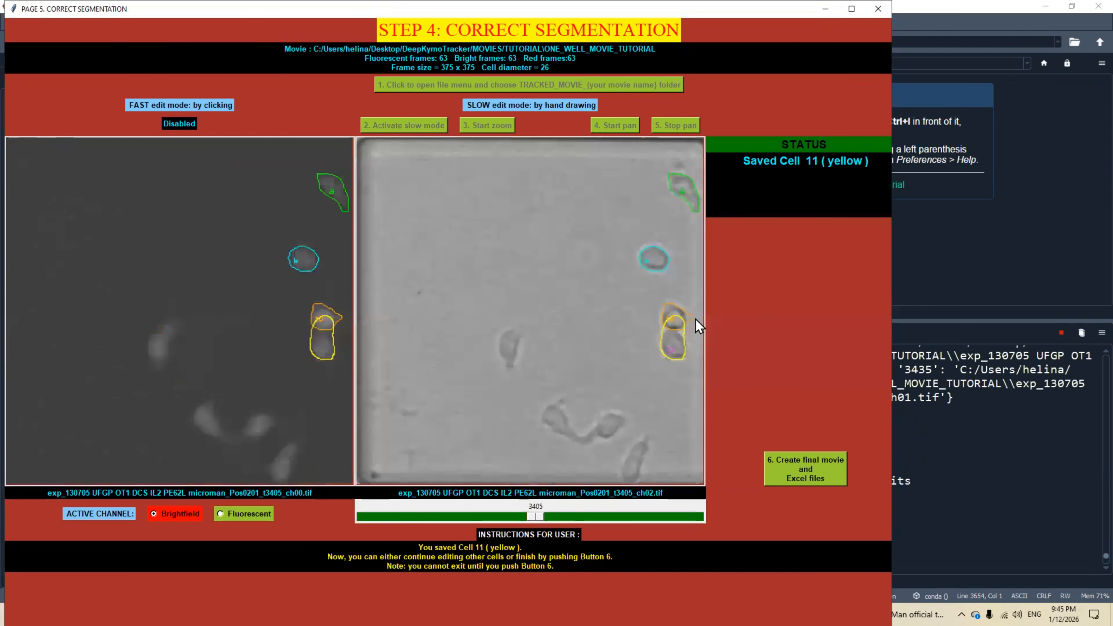
Open cell 10 (orange) in frame 3405 for editing with zoom activated.
right_click(671, 311)
left_click(478, 128)
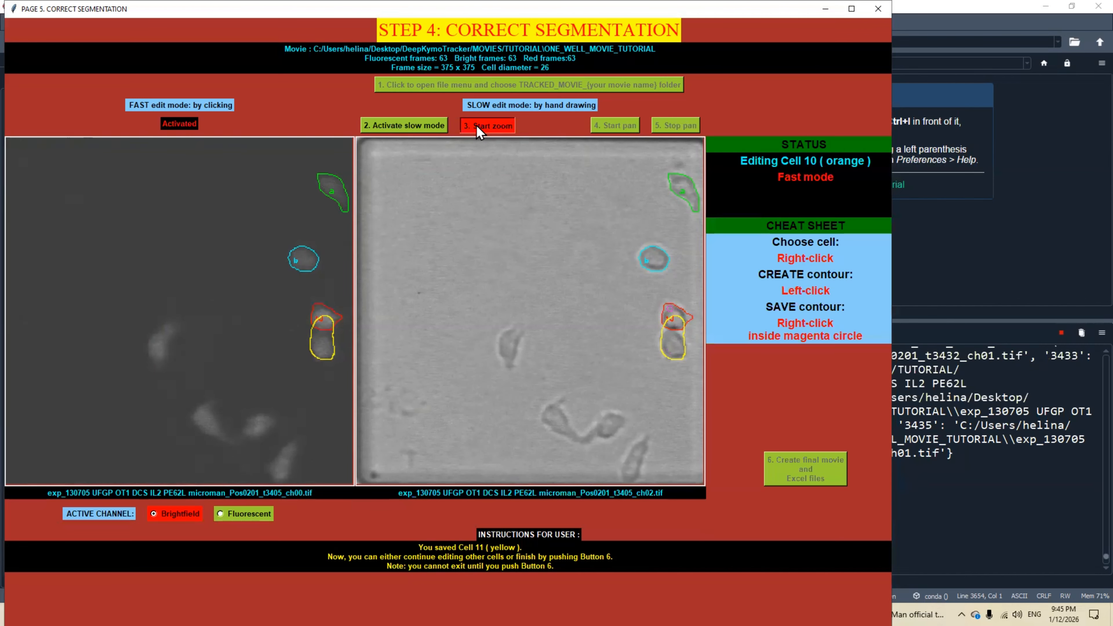
left_click(604, 315)
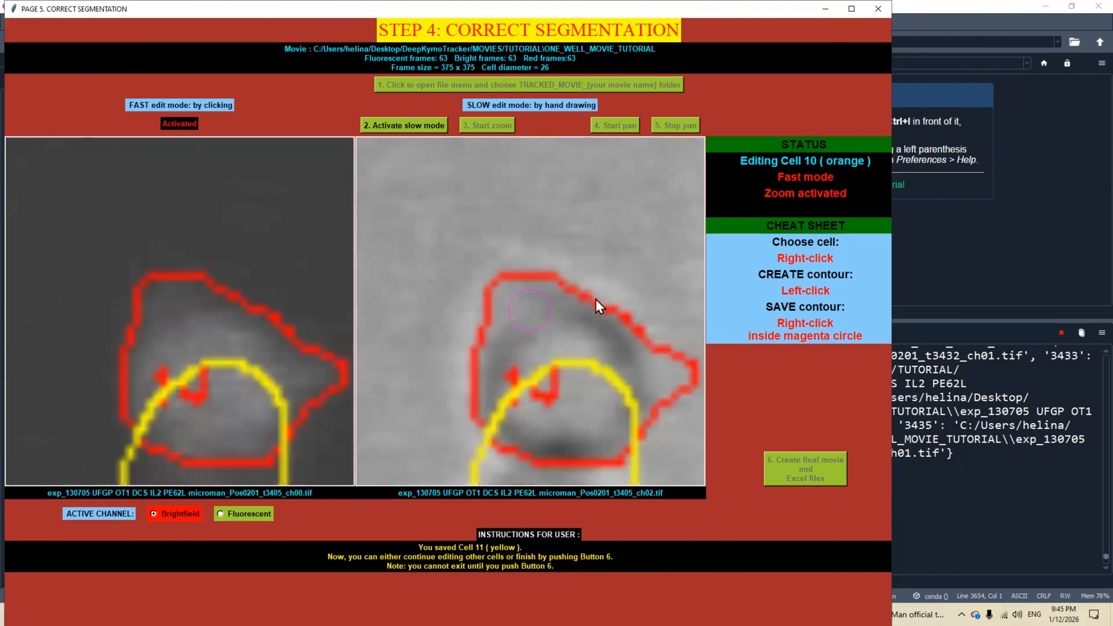
scroll(597, 300, "down", 1)
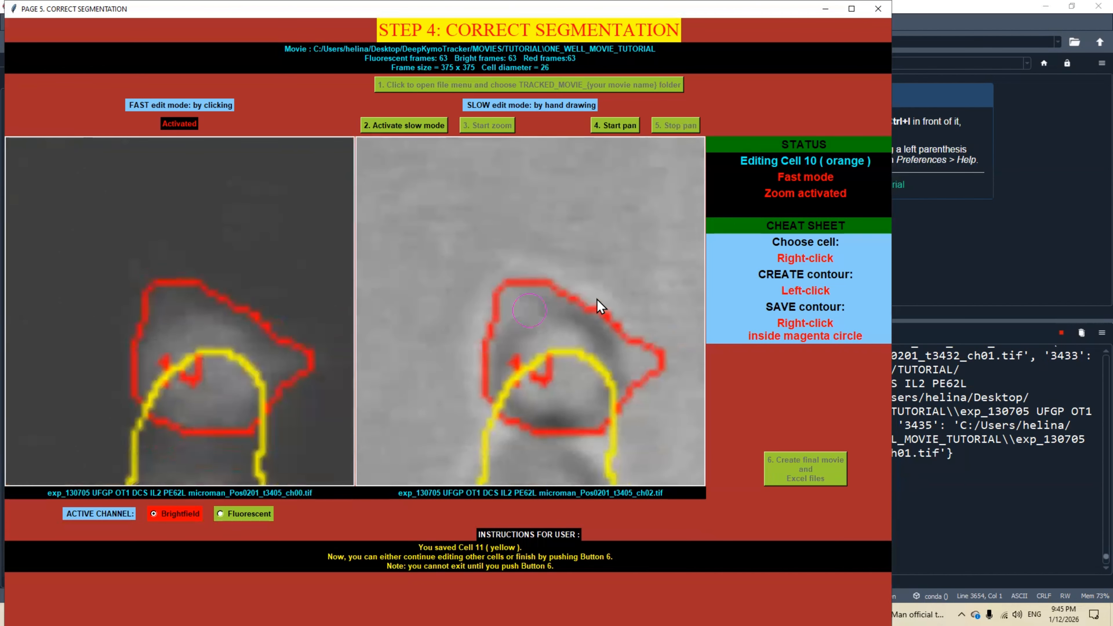
scroll(597, 297, "down", 1)
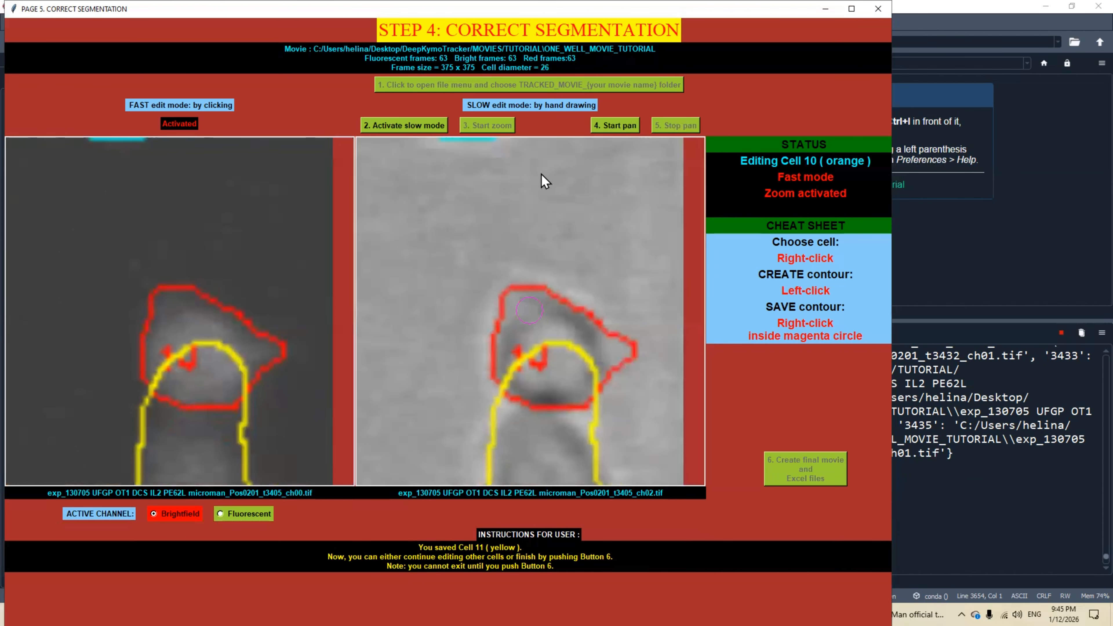
Hand-draw a closed contour for cell 10 (orange) in slow mode, overlapping the top of cell 11's contour, and save it.
left_click(424, 127)
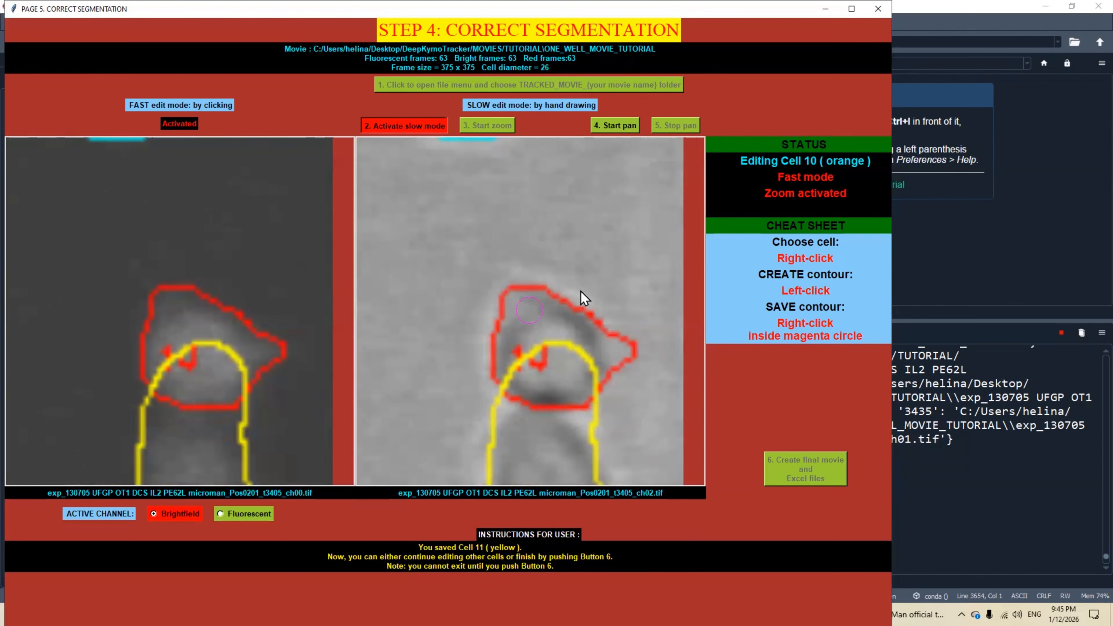
left_click_drag(586, 312, 530, 270)
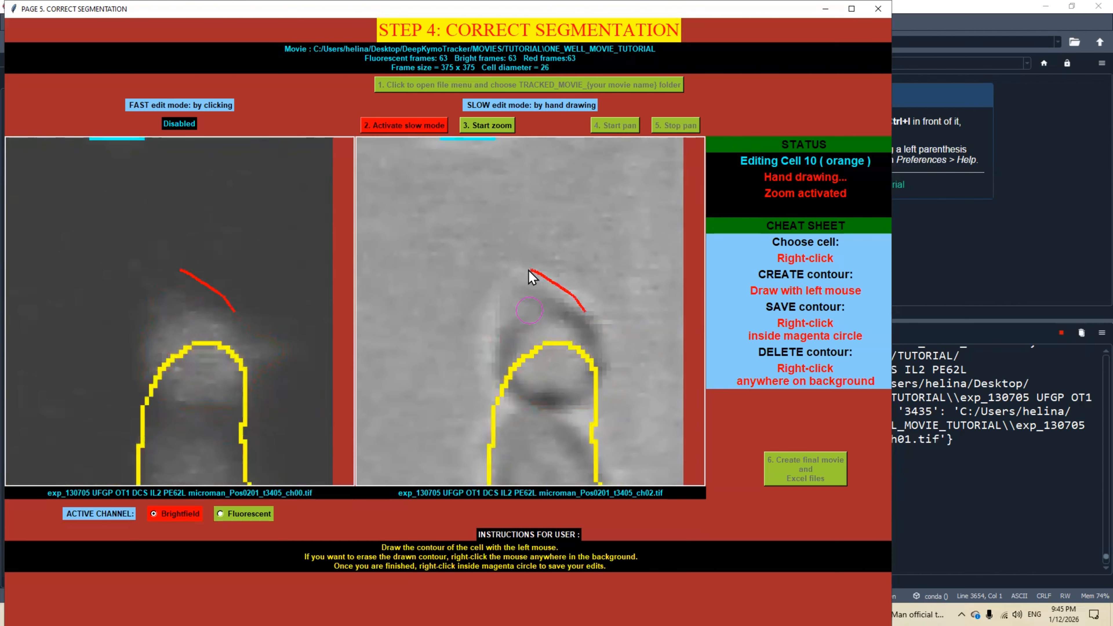
mouse_move(490, 343)
left_mouse_down()
mouse_move(475, 406)
mouse_move(509, 461)
mouse_move(583, 432)
mouse_move(630, 380)
mouse_move(609, 331)
mouse_move(585, 311)
left_mouse_up()
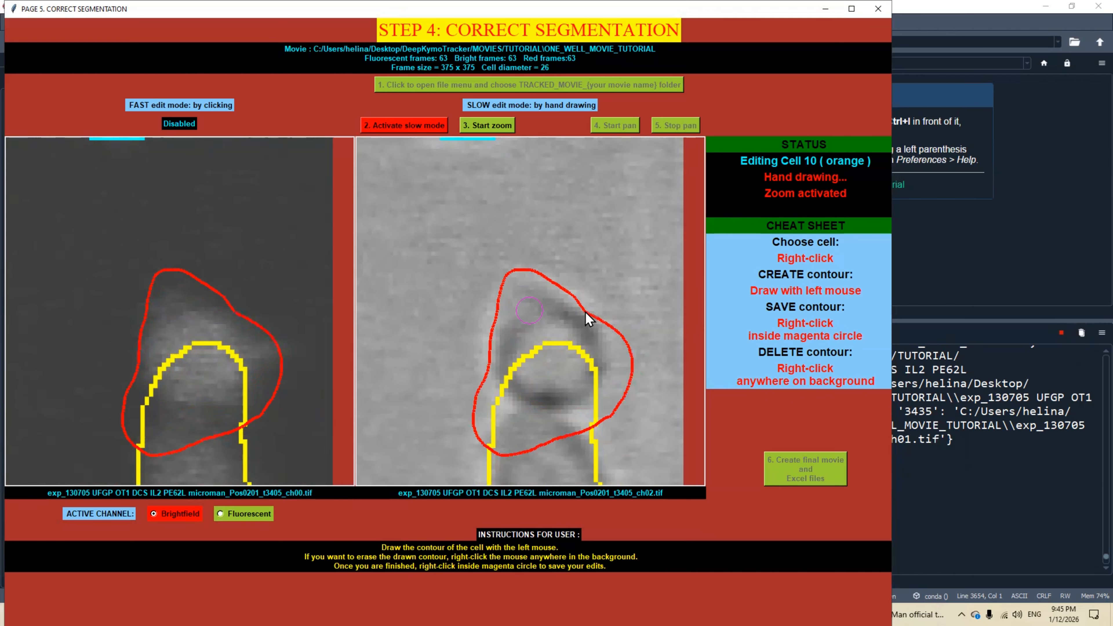
right_click(532, 313)
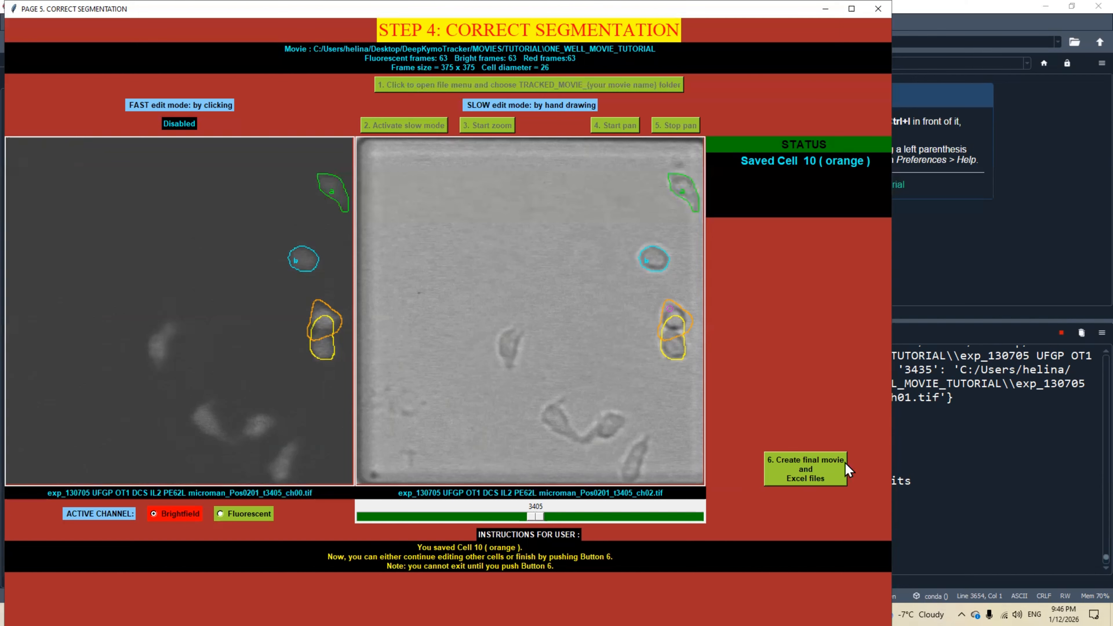
Create the final movie and Excel files from the corrected segmentation.
left_click(787, 480)
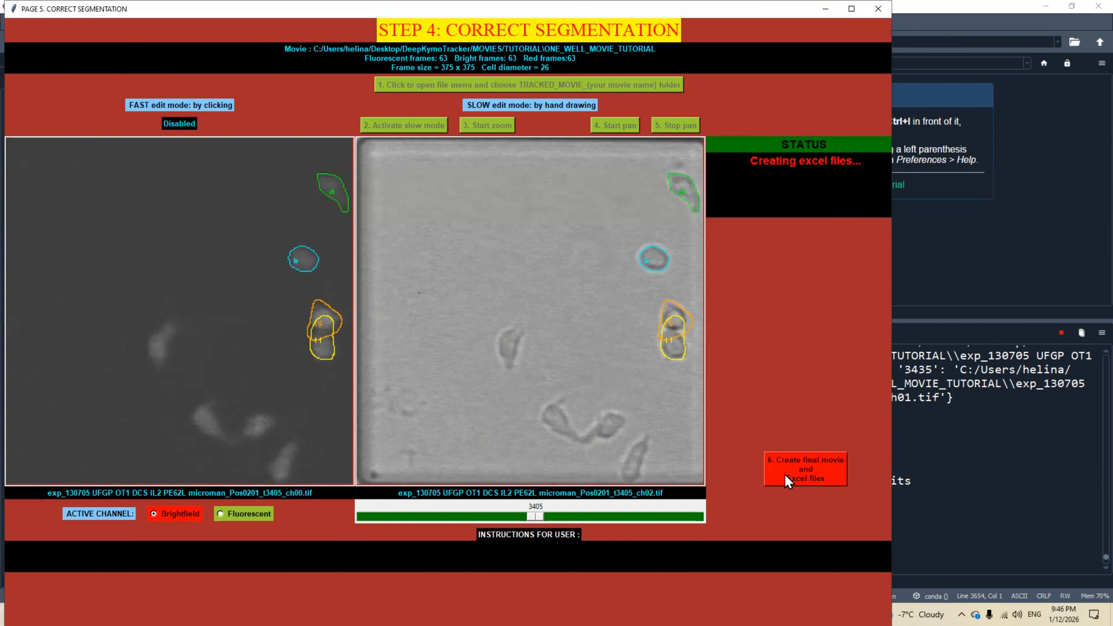